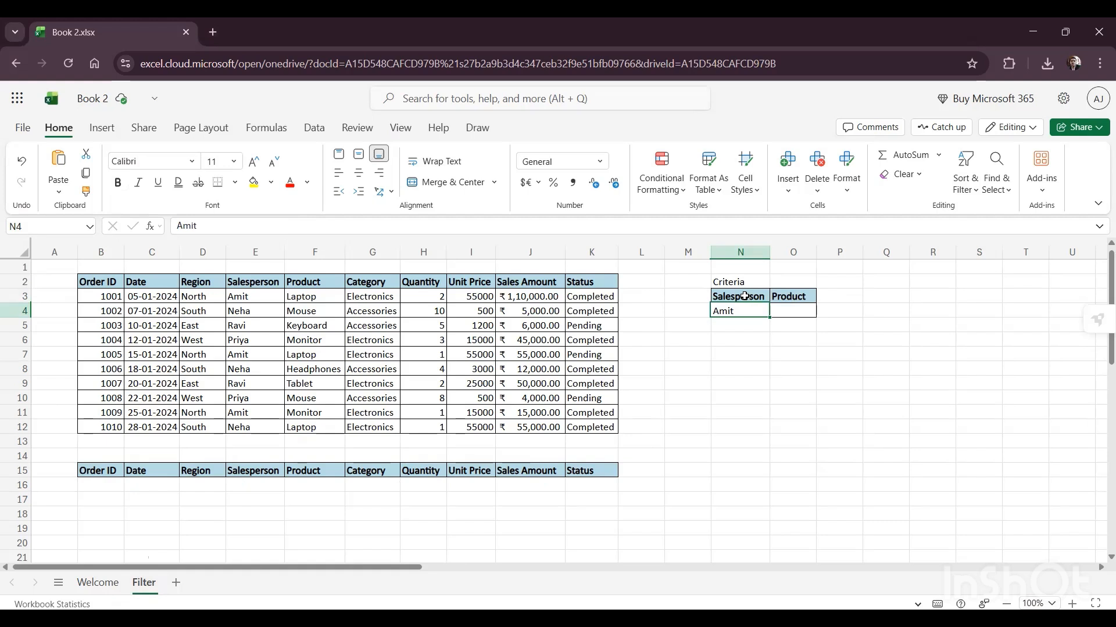
Step: Start a FILTER formula in B16 with the whole sales table, $B$2:$K$12, as the absolute array to filter
key("Down")
key("Down")
key("Down")
key("Down")
key("Down")
key("Down")
key("Left")
key("Left")
key("Left")
key("Left")
key("Down")
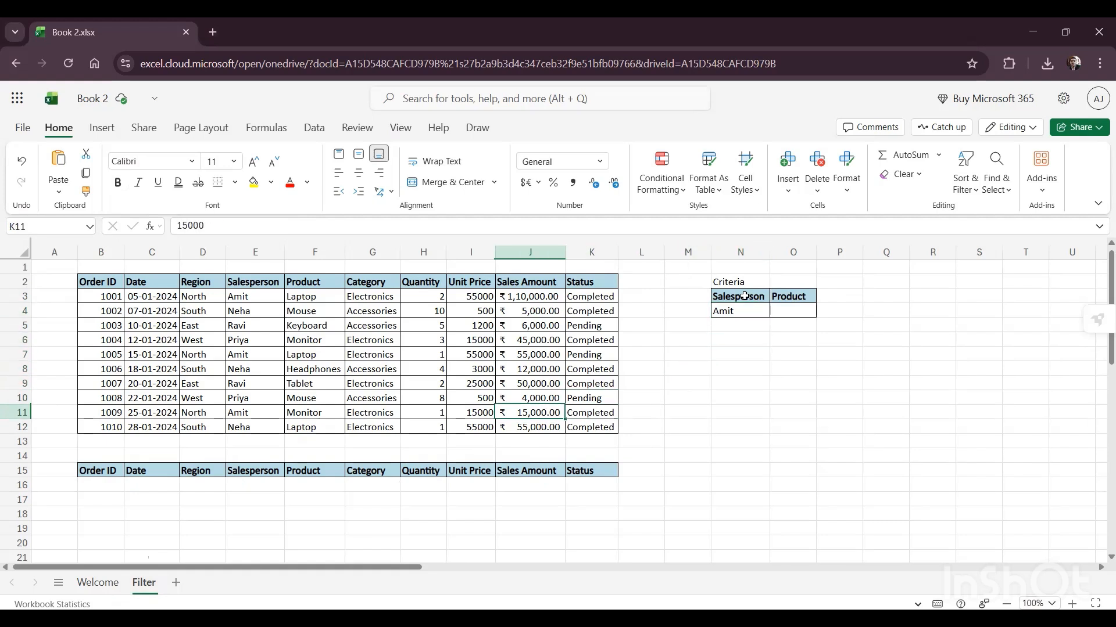
key("Left")
key("Left")
key("Left")
key("Left")
key("Down")
key("Down")
key("Down")
key("Down")
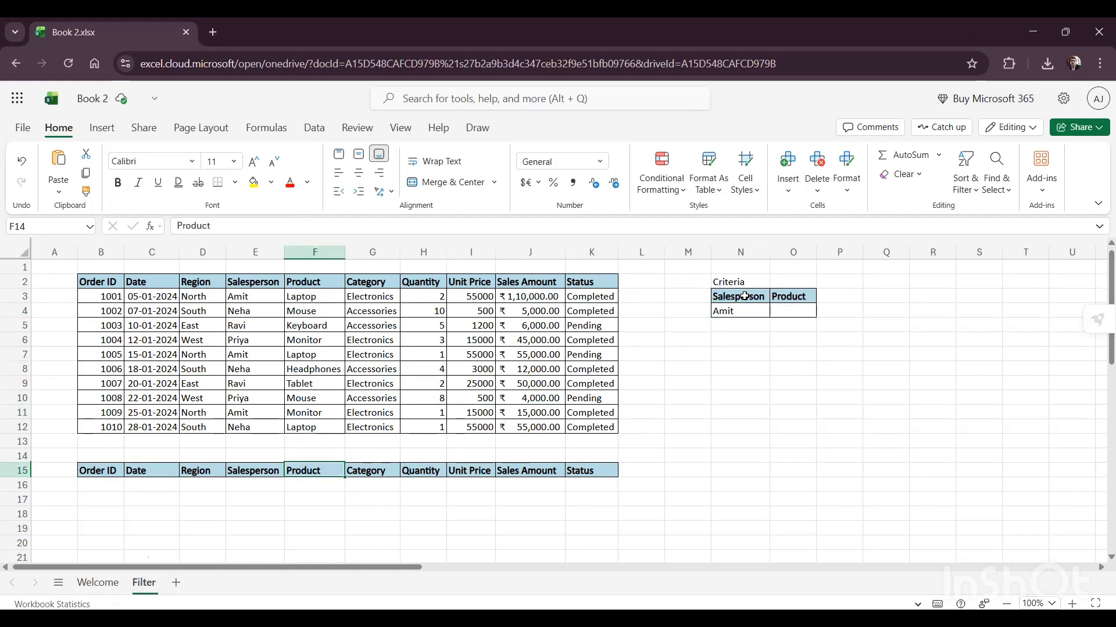
key("Left")
key("Left")
key("Left")
key("Down")
key("Left")
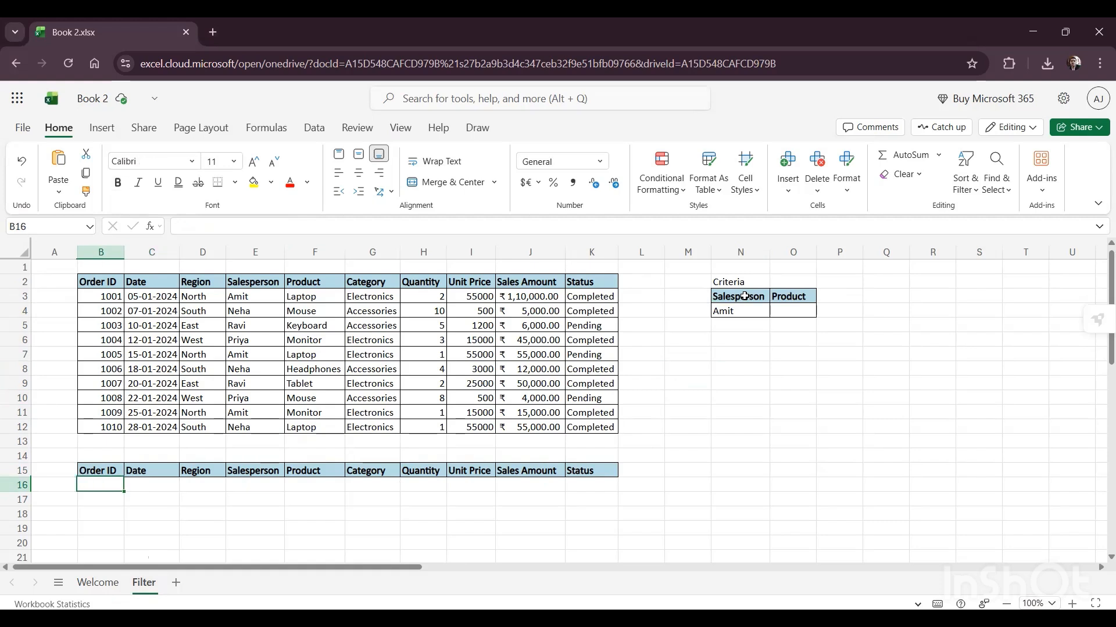
type("=")
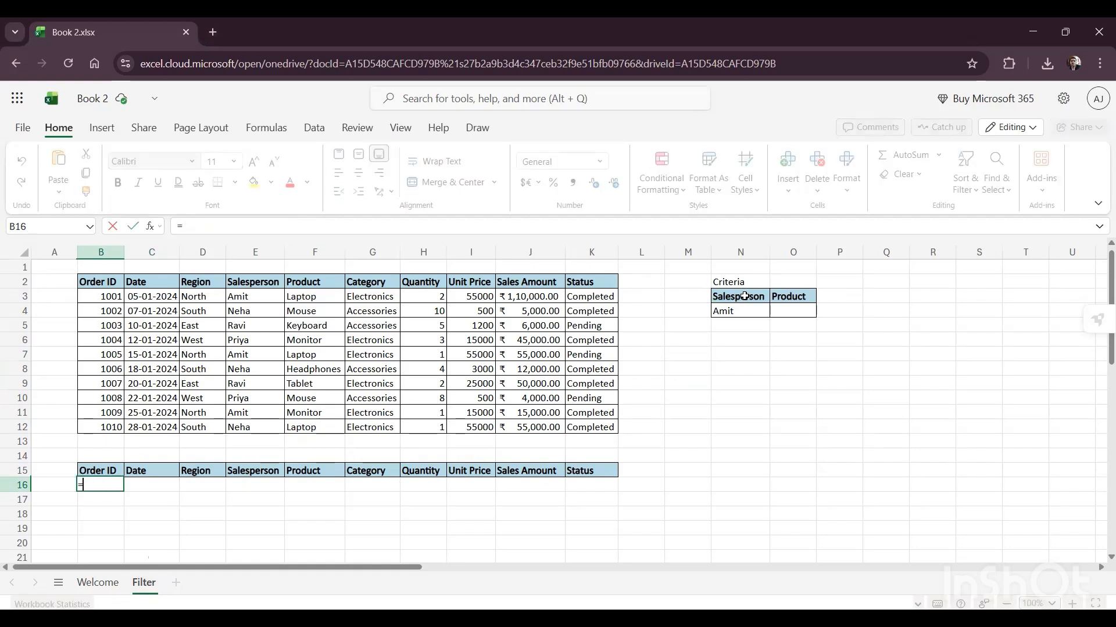
type("filter")
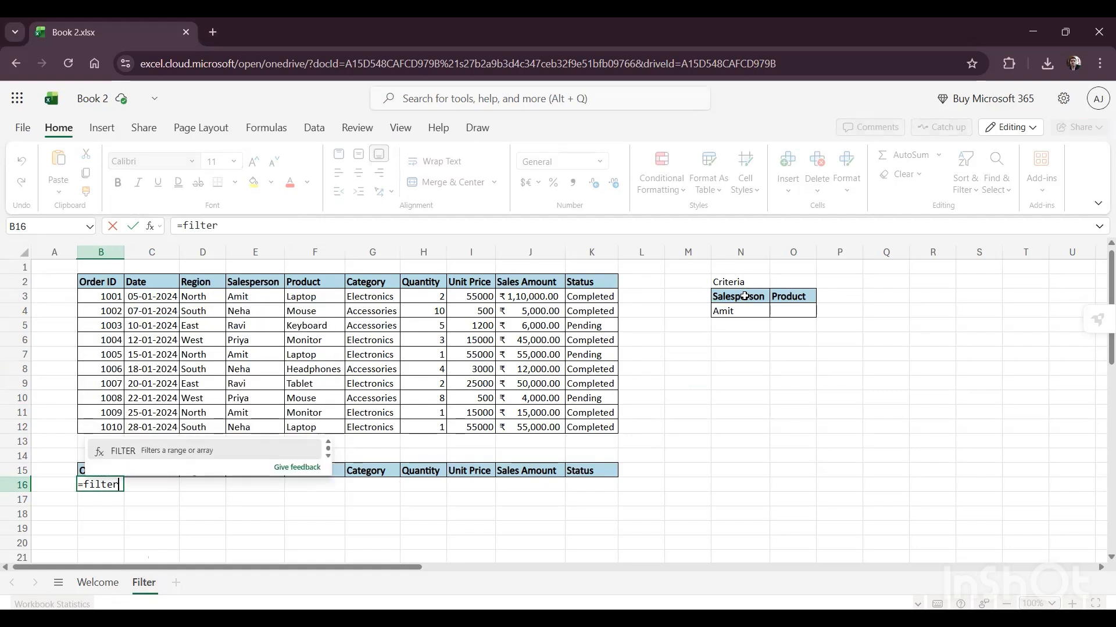
type("(")
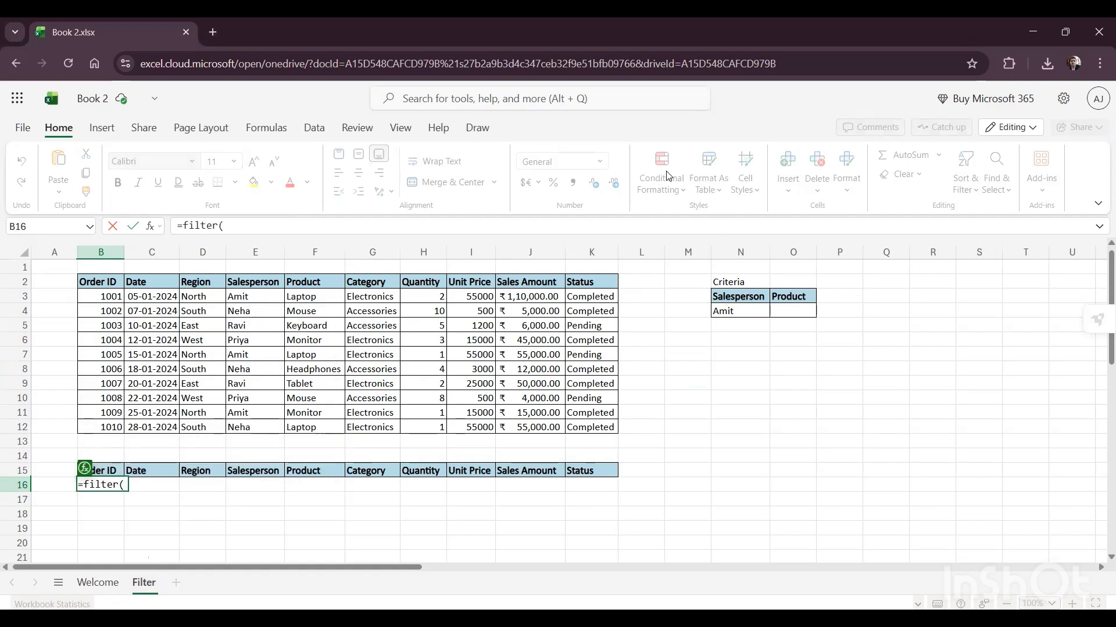
left_click(98, 280)
key("ctrl+shift+Right")
key("ctrl+shift+Down")
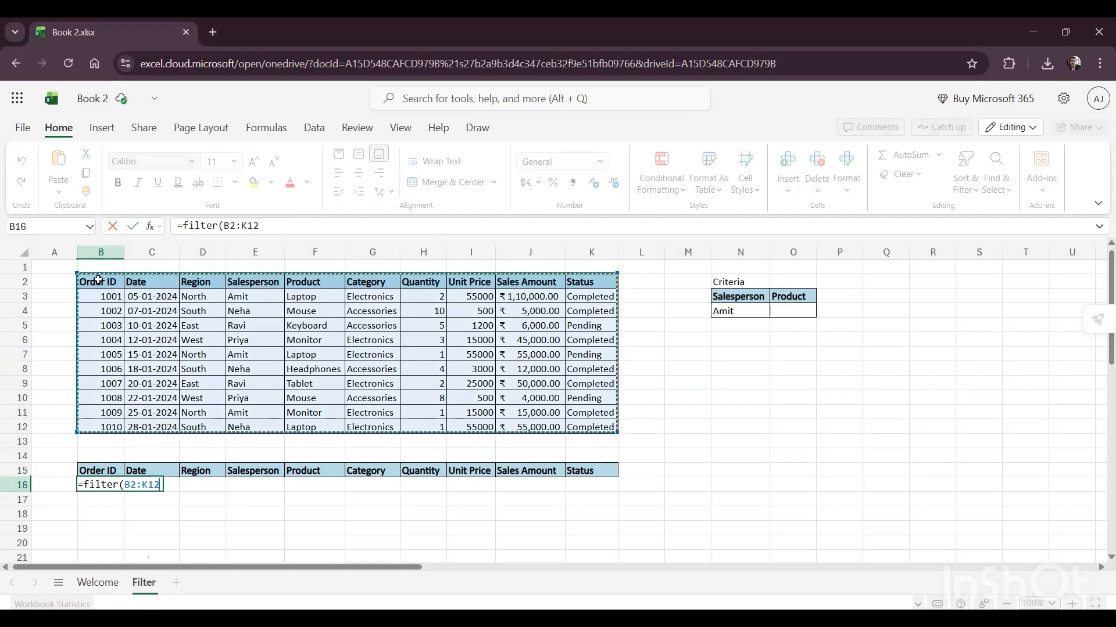
key("F4")
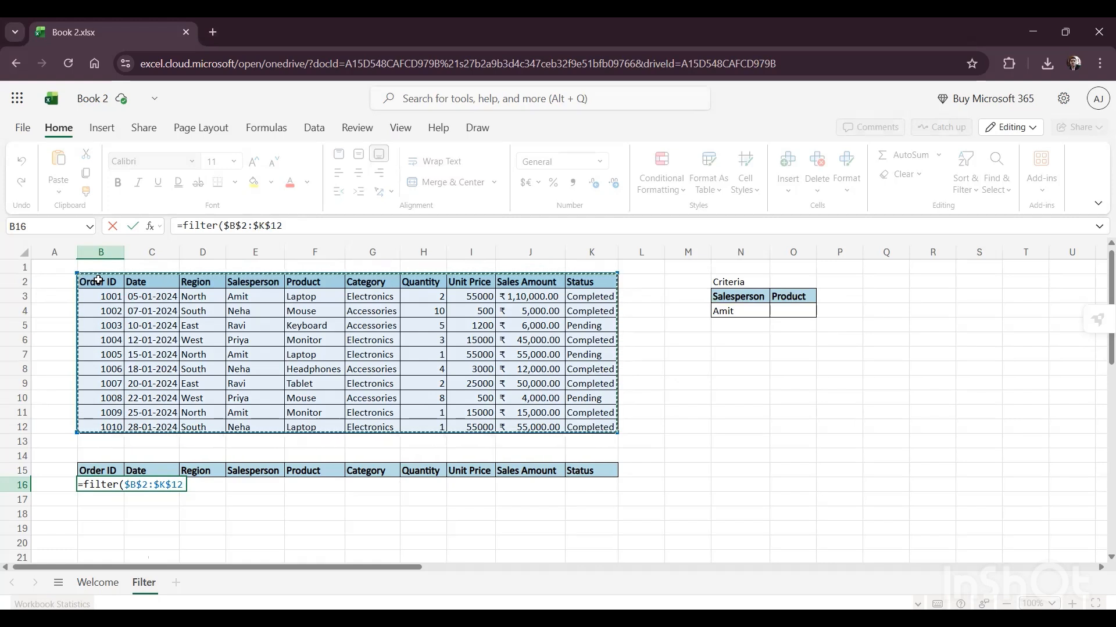
type(",")
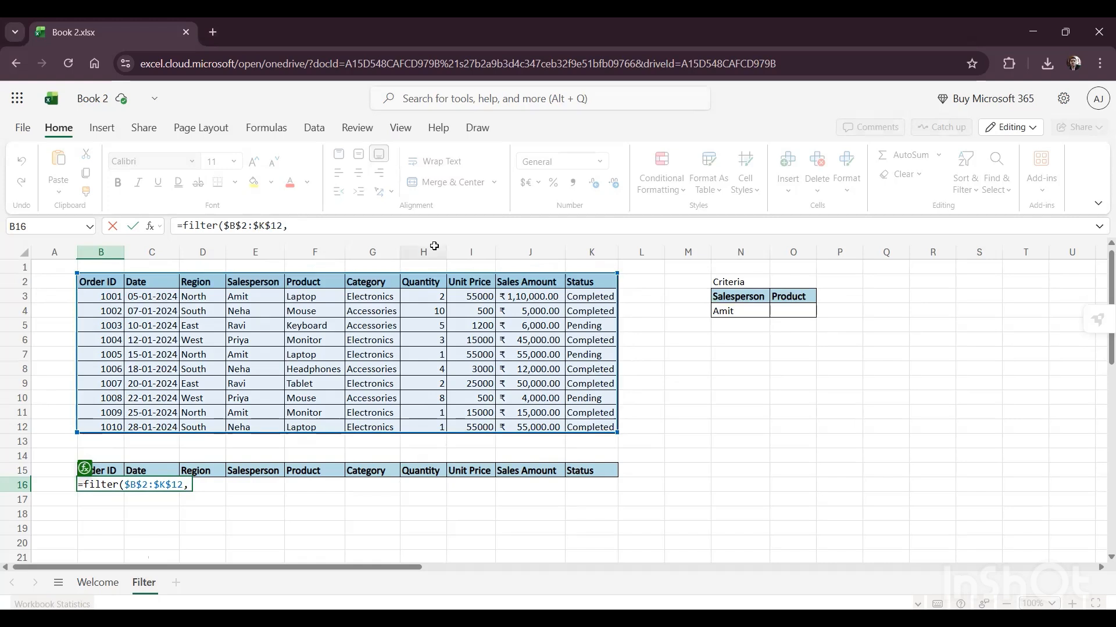
Step: Complete the B16 formula with the include condition $E$2:$E$12=N4, matching the Salesperson column to the criterion cell
left_click(252, 283)
key("ctrl+shift+Down")
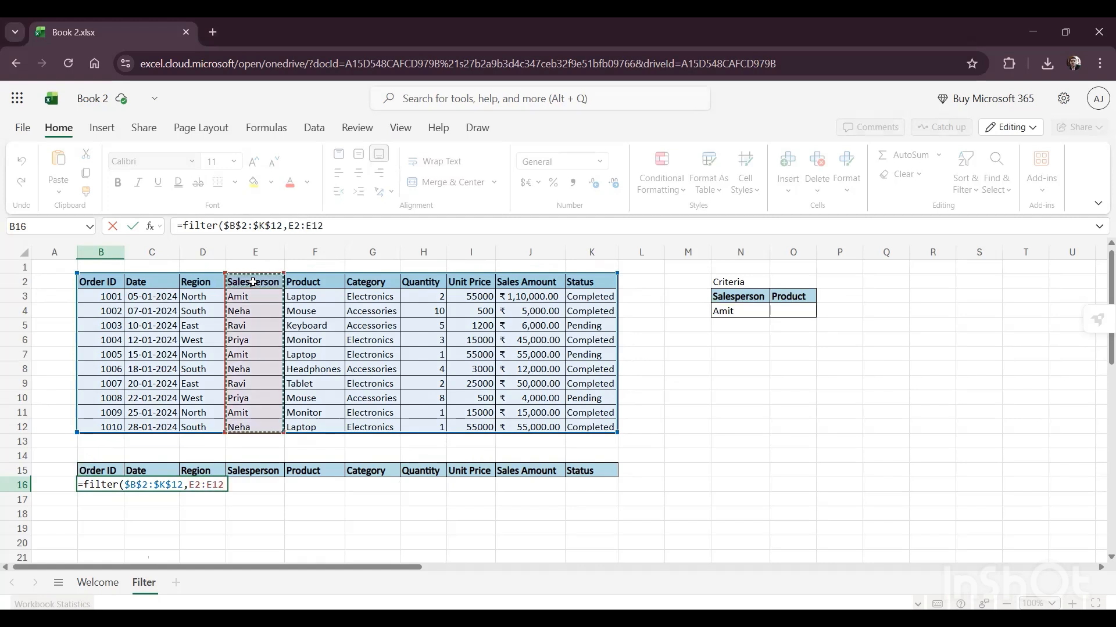
key("F4")
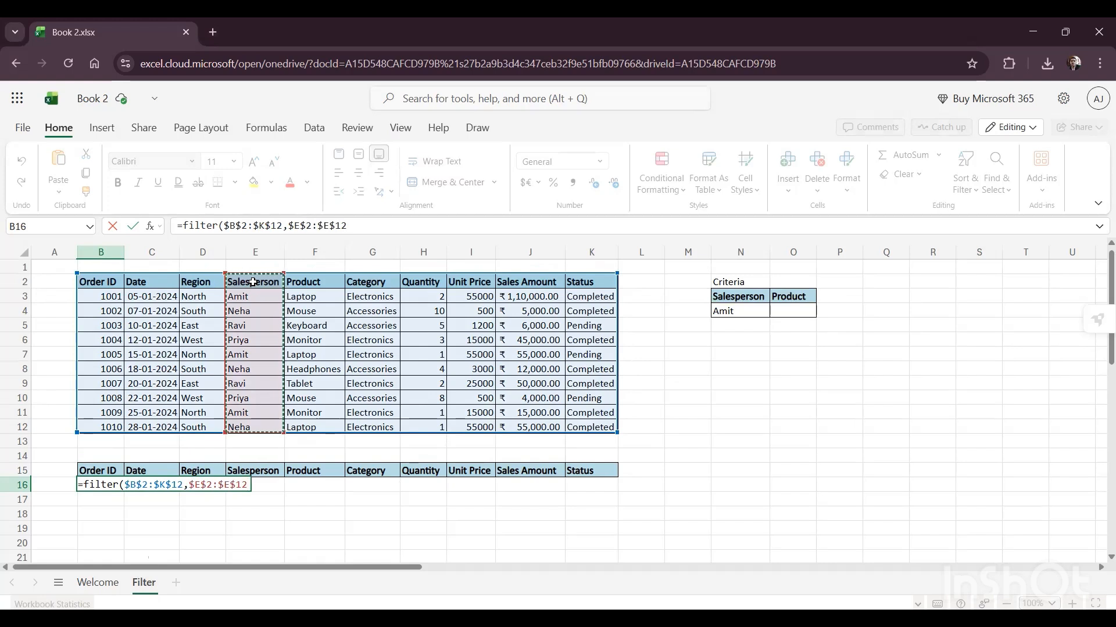
type(",")
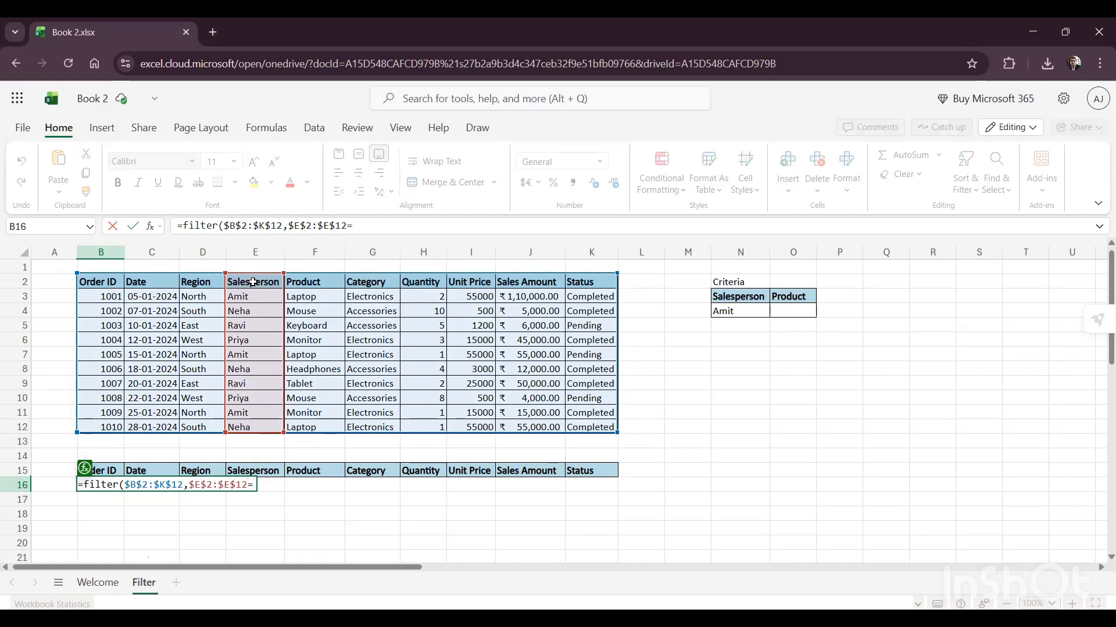
type("=")
left_click(749, 312)
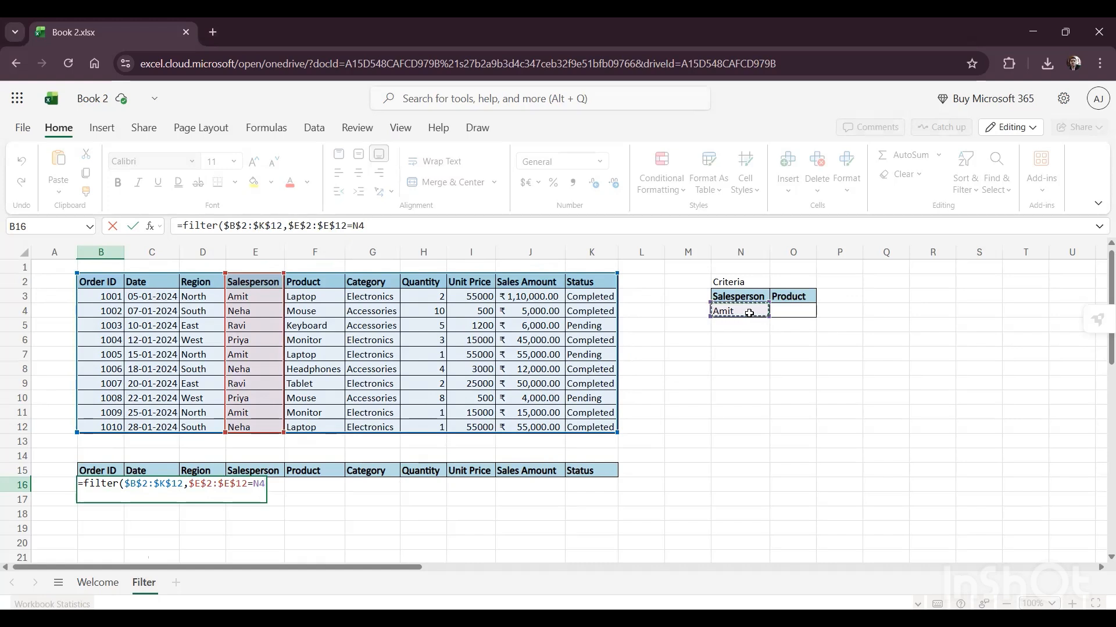
type(")")
key("Return")
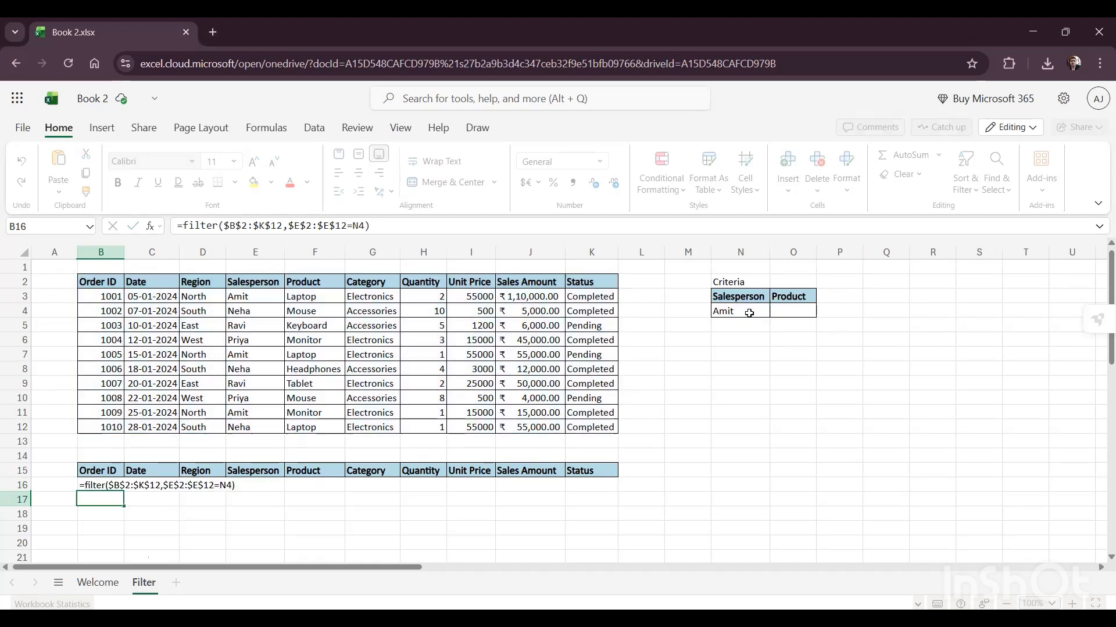
Step: Examine the filtered records returned under the row 15 headers
key("Up")
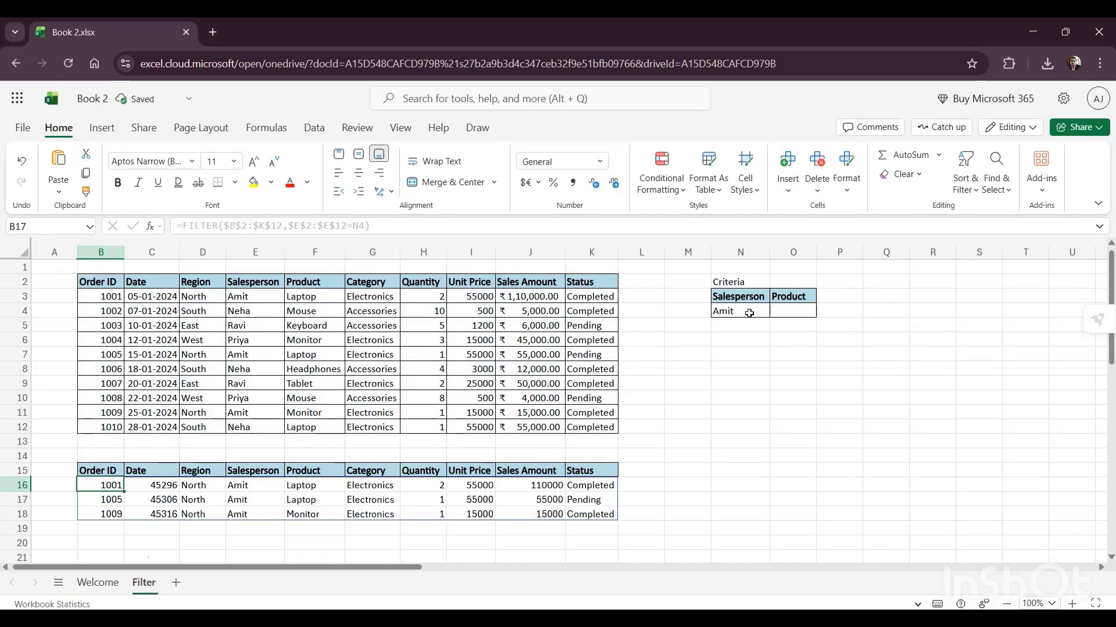
key("Left")
key("Up")
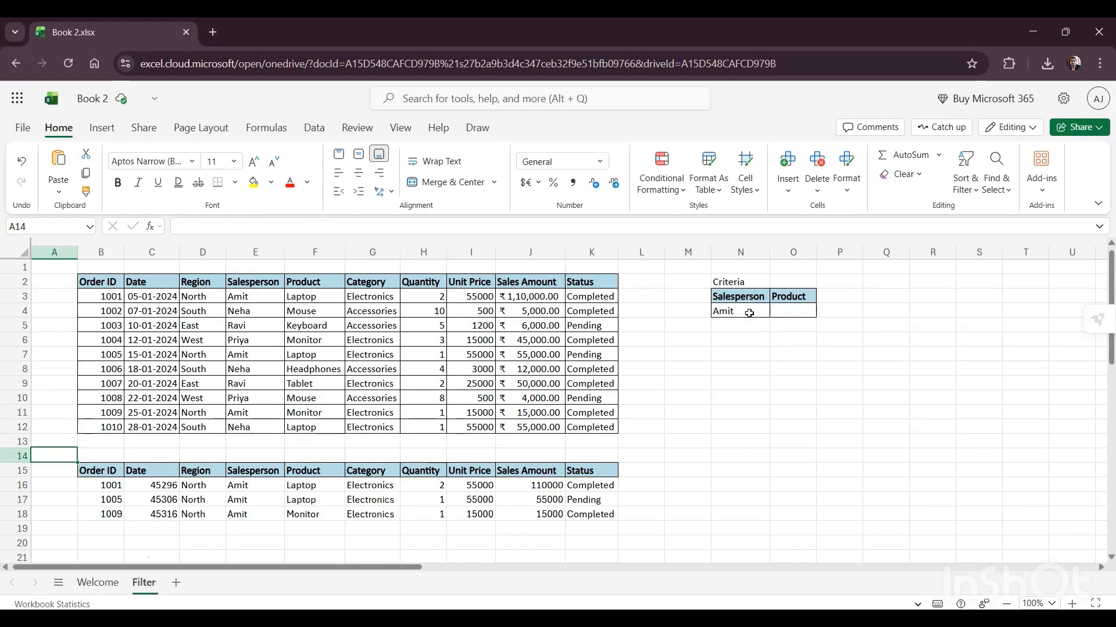
key("Right")
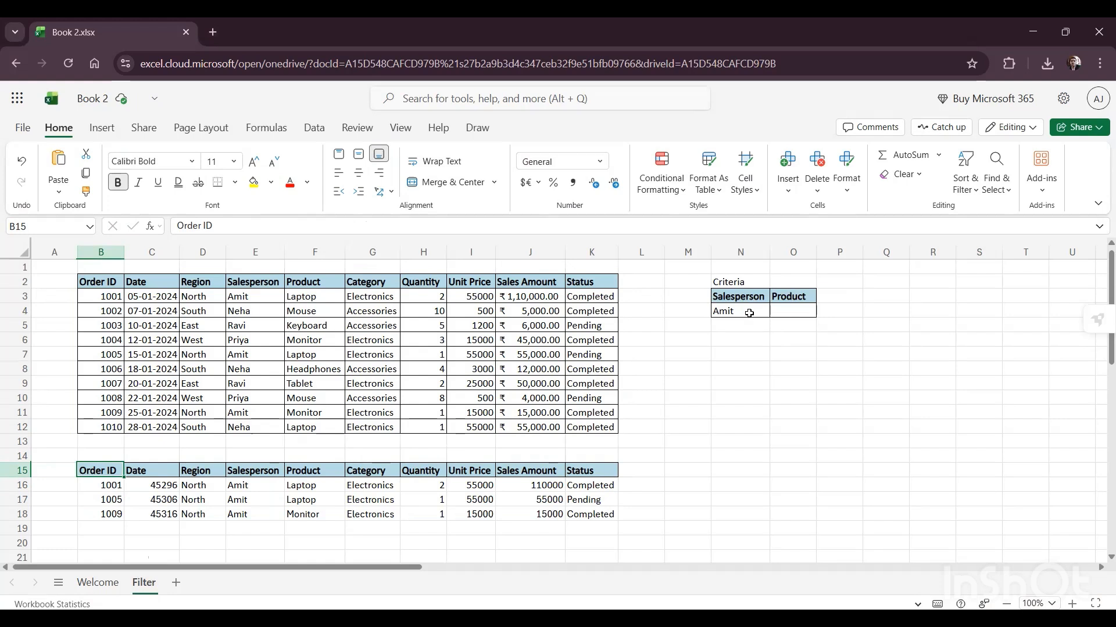
key("Right")
key("Right")
key("Right")
key("Right")
key("Right")
key("Right")
key("Right")
key("Right")
key("Right")
key("Right")
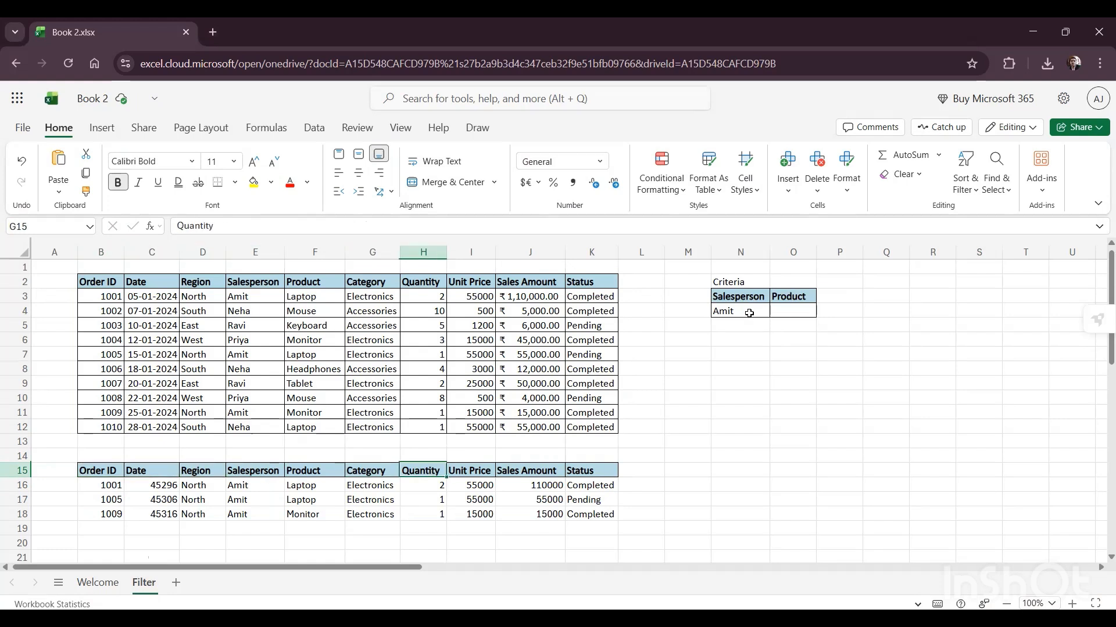
key("Right")
key("Right")
key("Up")
key("Up")
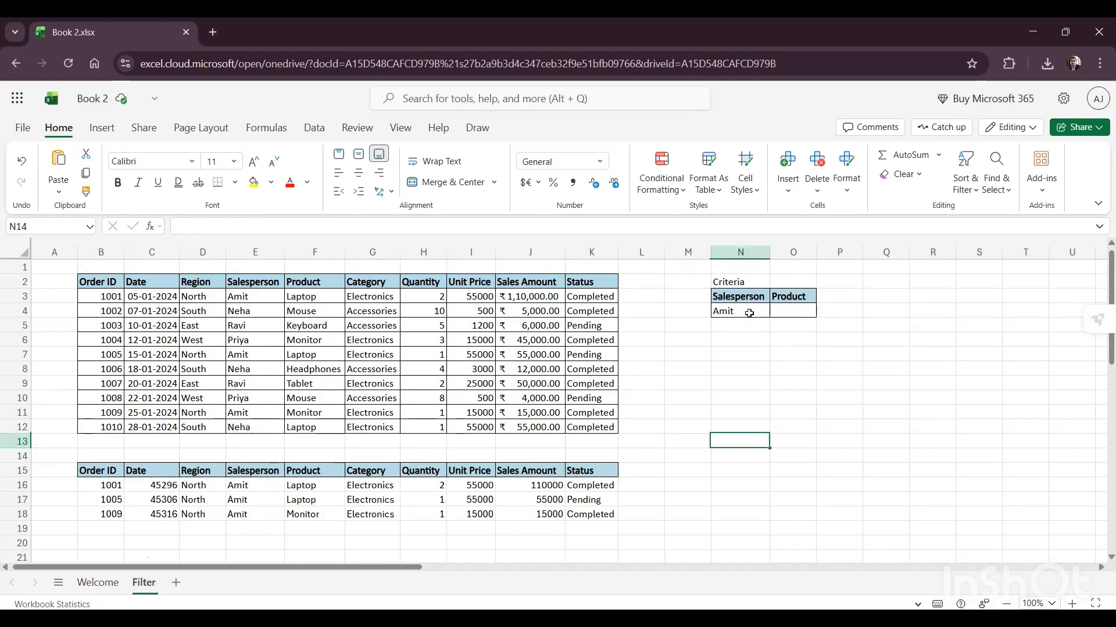
Step: Change the Salesperson criterion in N4 to the name listed in E4
left_click(749, 314)
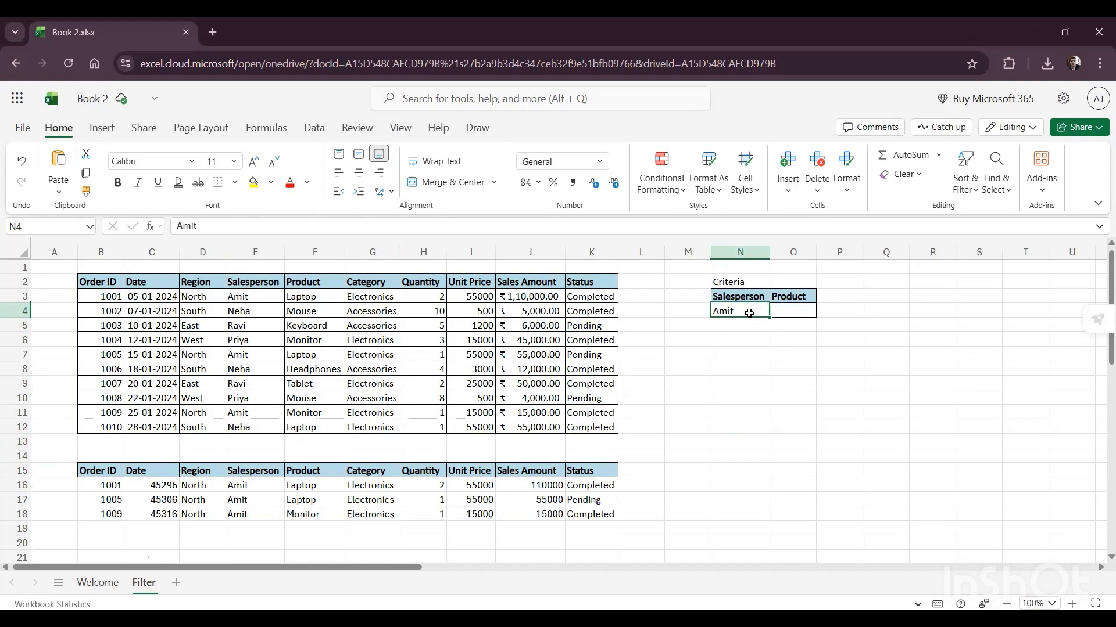
type("Neha")
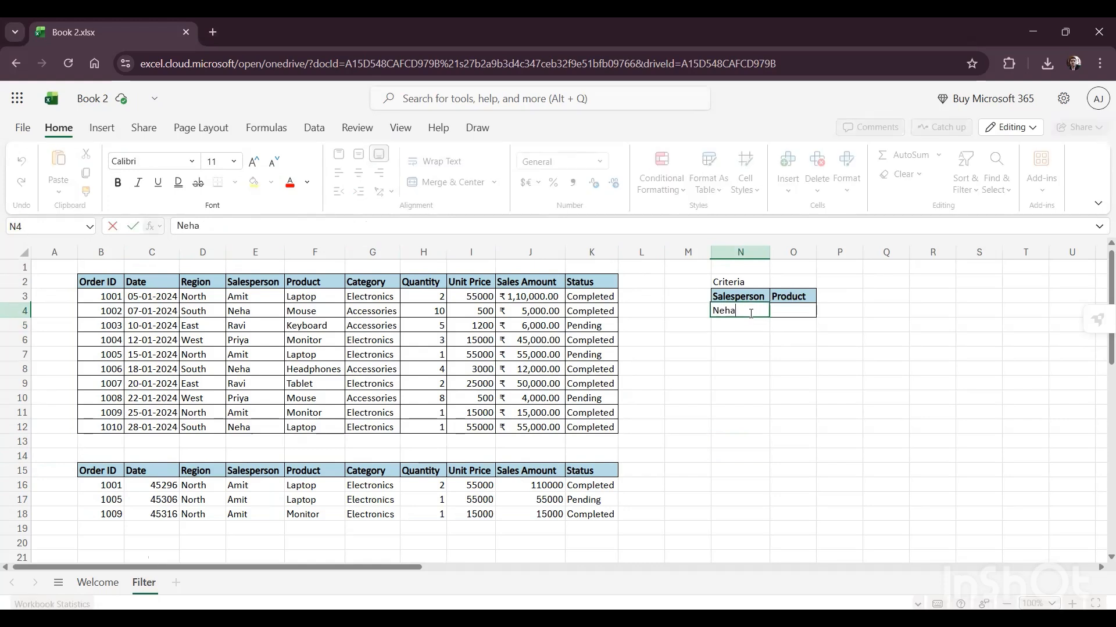
key("Return")
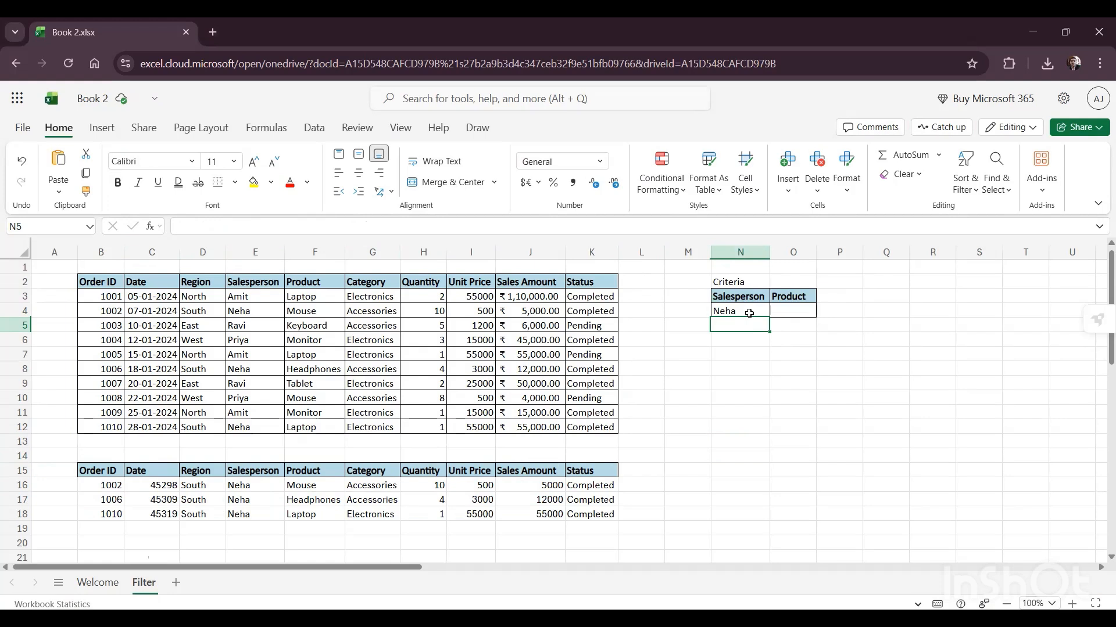
Step: Change the Salesperson criterion in N4 to the name listed in E5
left_click(749, 314)
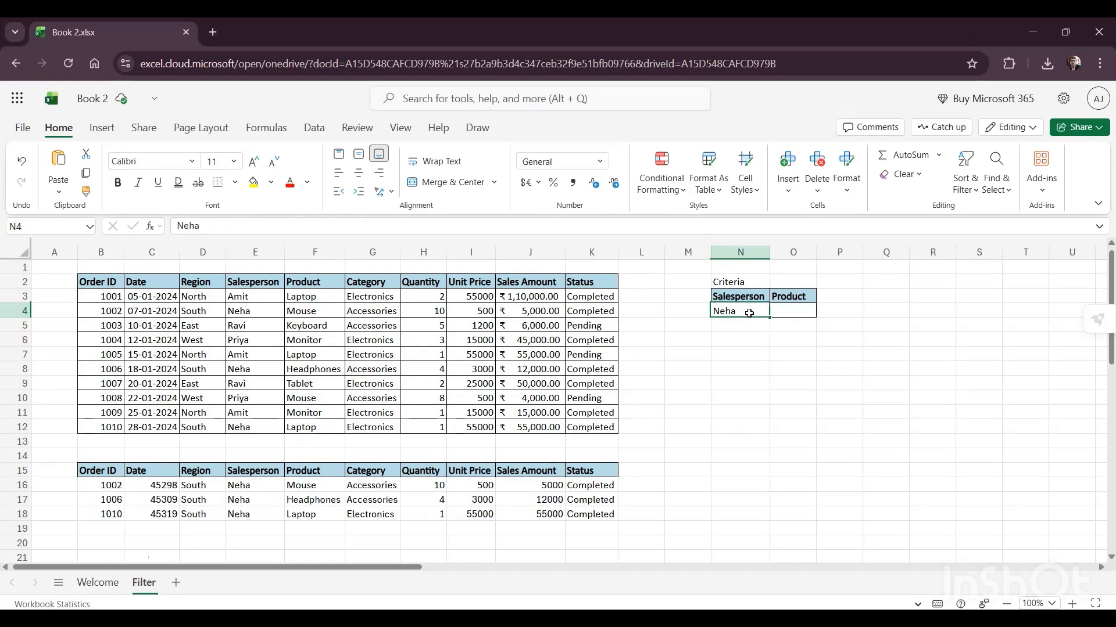
type("Ravi")
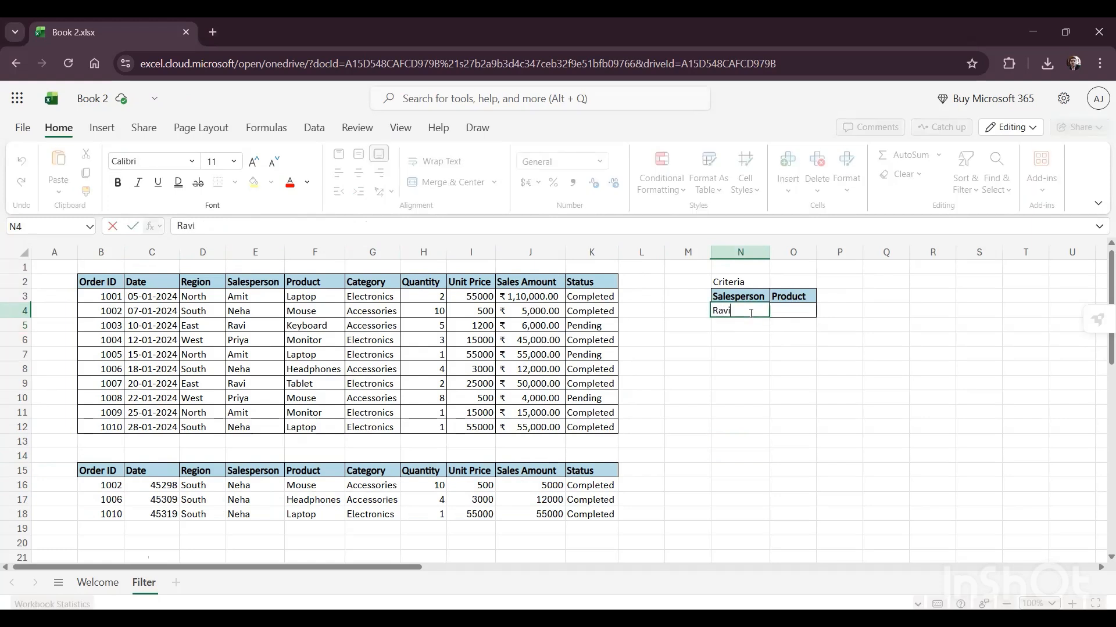
key("Return")
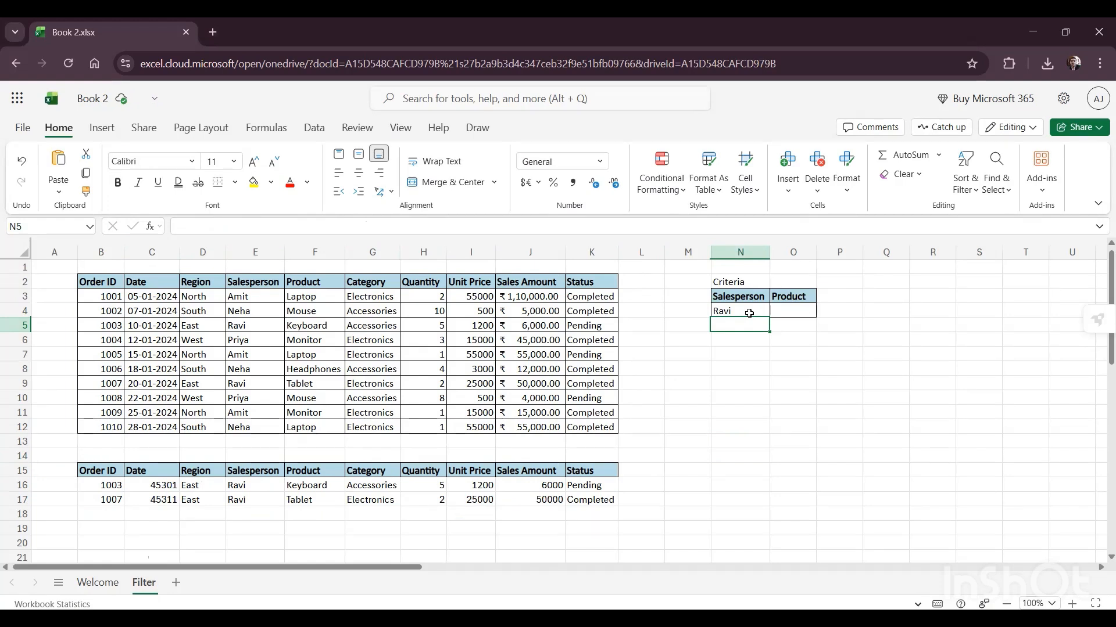
key("Down")
key("Down")
key("Down")
key("Down")
key("Down")
key("Down")
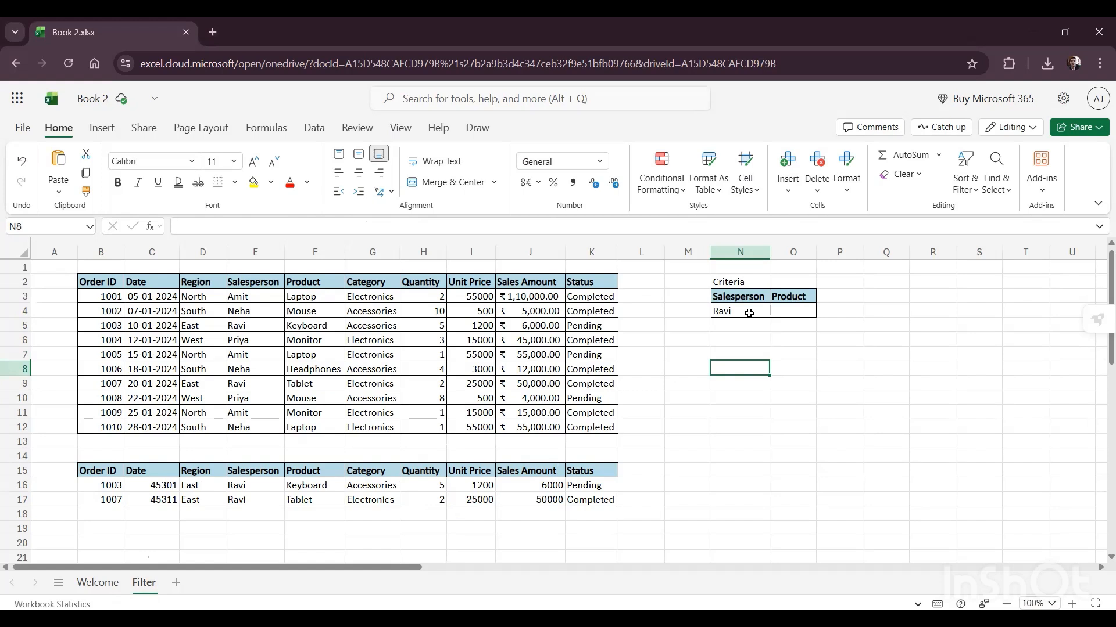
key("Down")
key("Down")
key("Down")
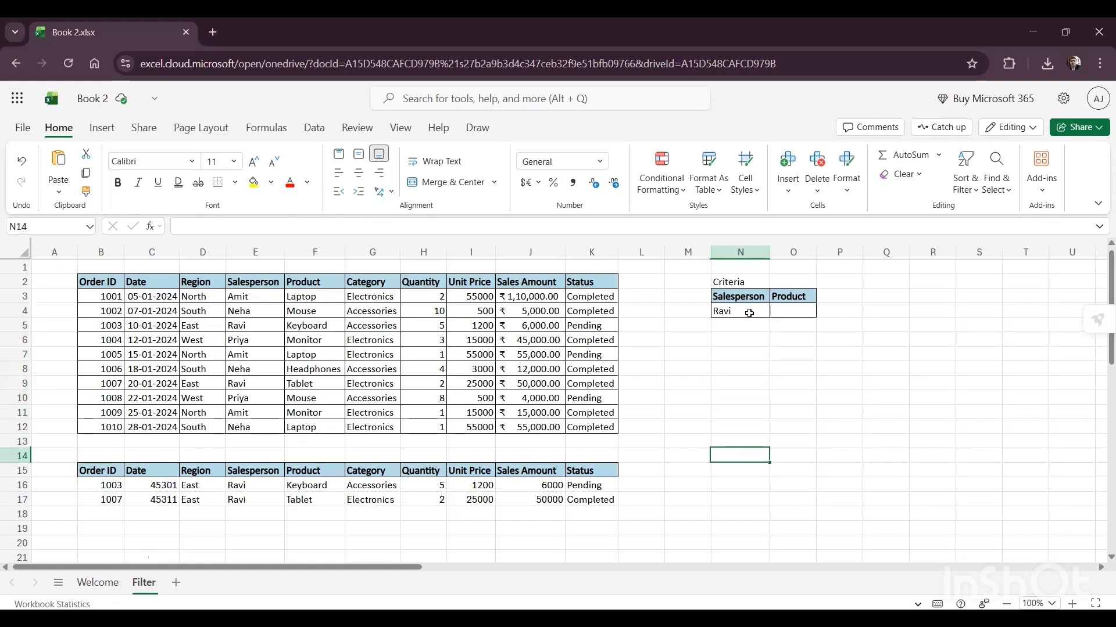
key("Left")
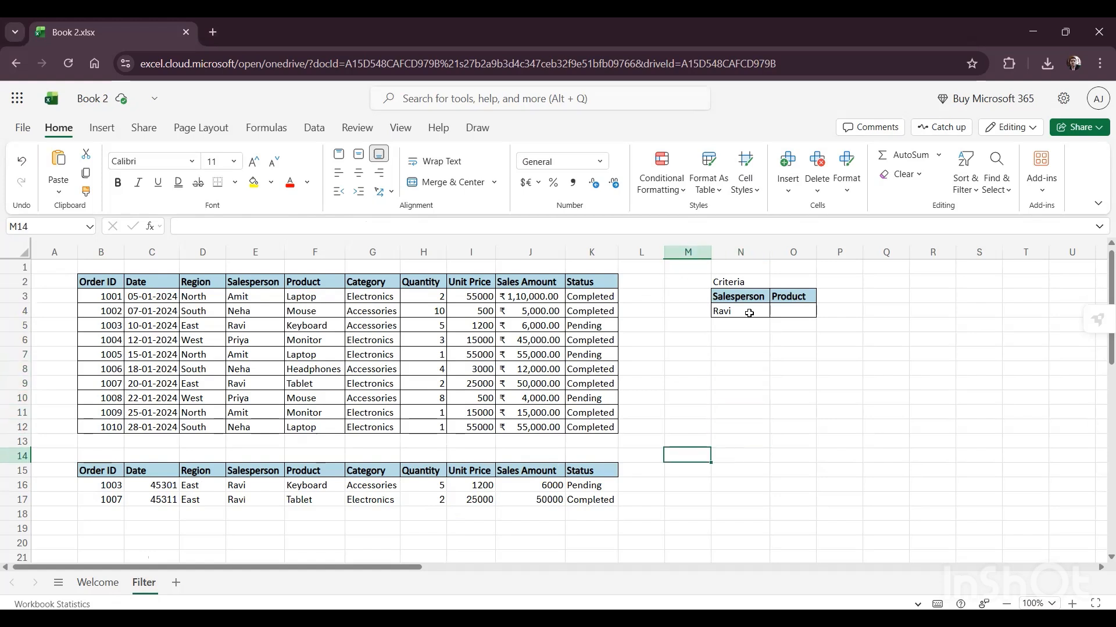
Step: Enter Laptop as the Product criterion in O4
key("Up")
key("Up")
key("Up")
key("Right")
key("Up")
key("Up")
key("Up")
key("Up")
key("Up")
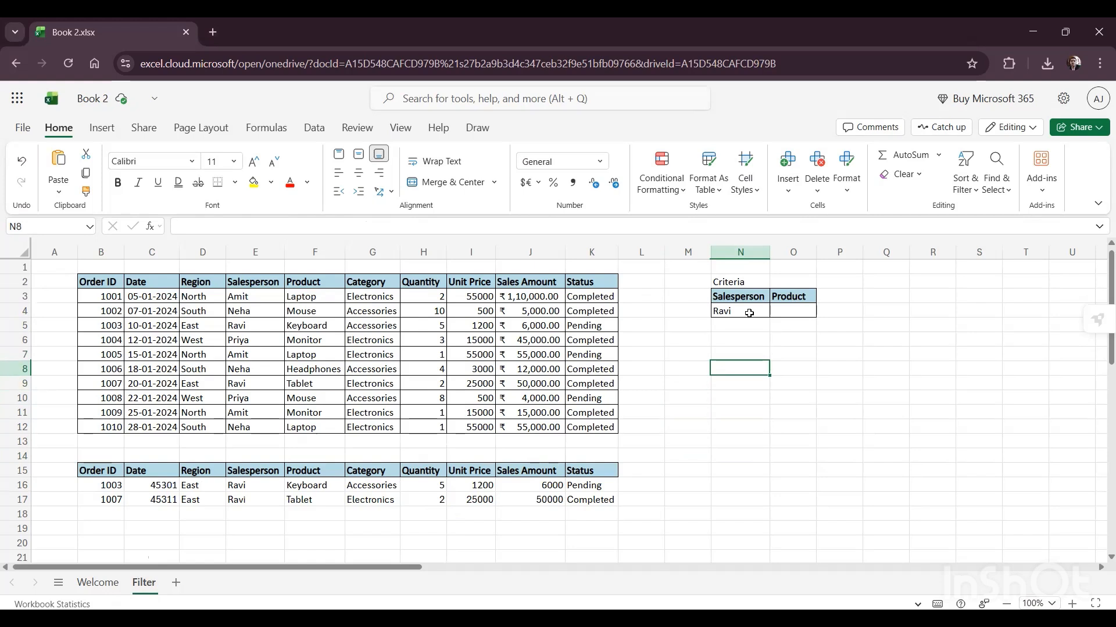
key("Right")
key("Up")
key("Up")
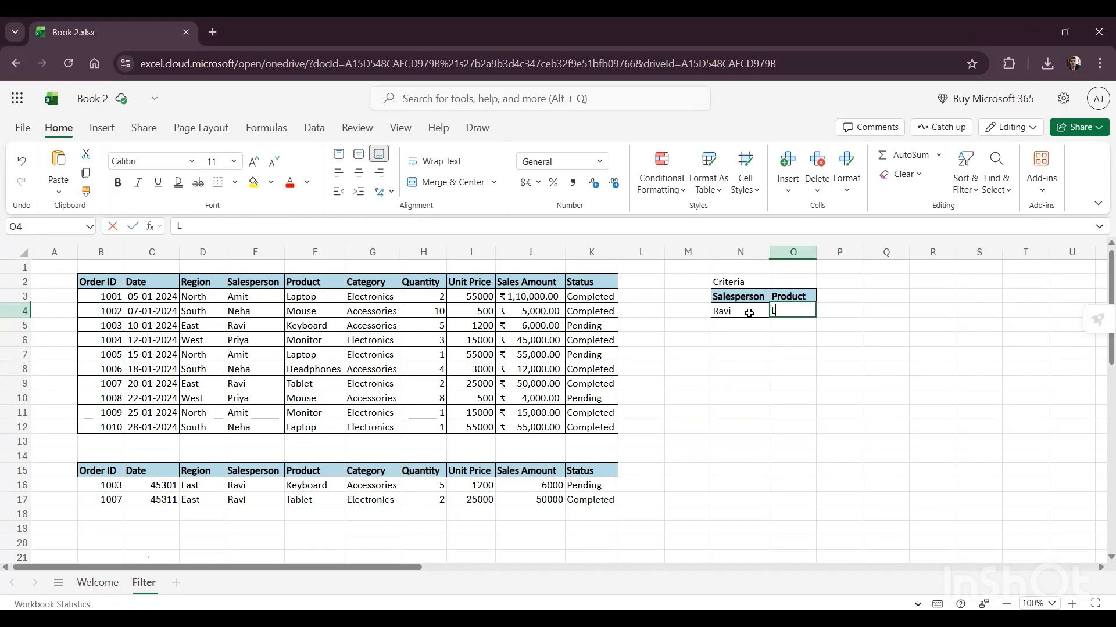
type("Laptop")
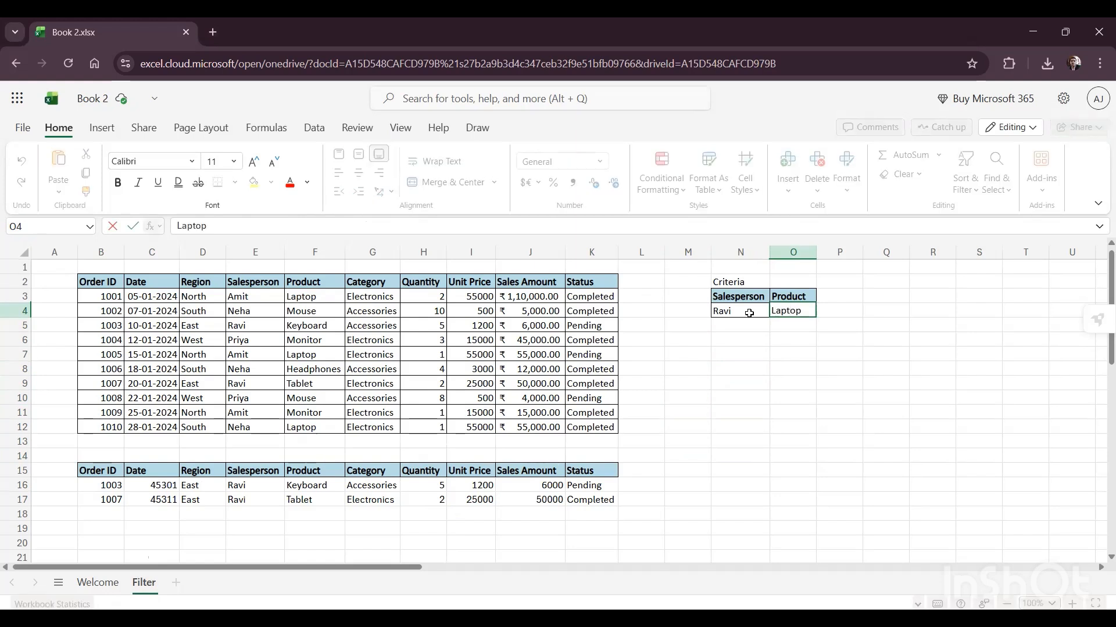
key("Return")
key("Left")
key("Left")
key("Left")
key("Down")
key("Down")
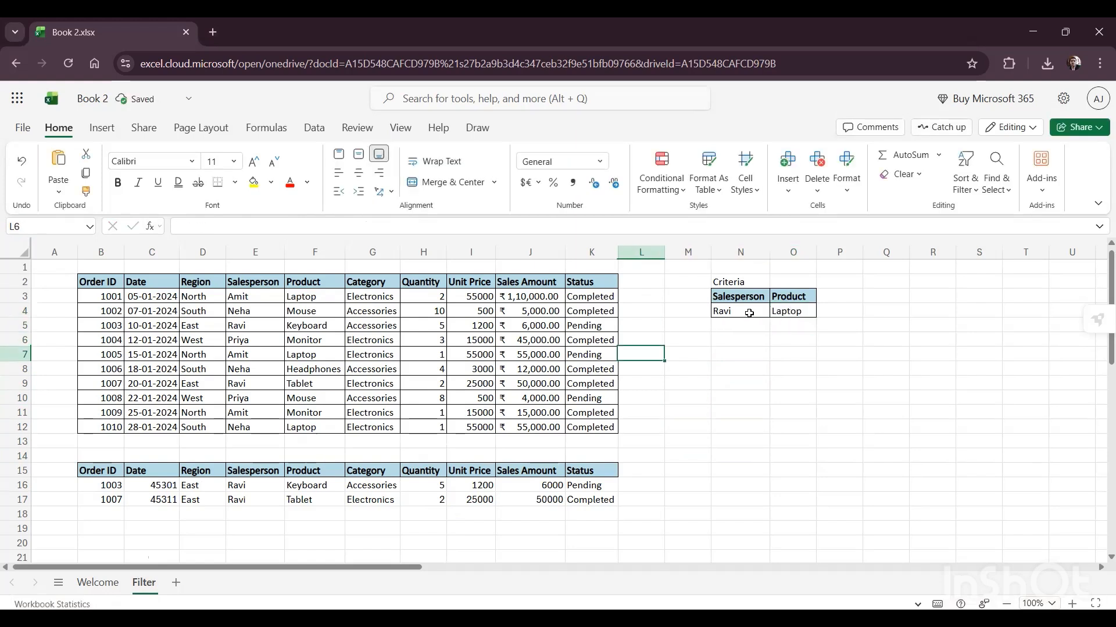
key("Left")
key("Down")
key("Left")
key("Down")
key("Down")
key("Left")
key("Left")
key("Down")
key("Down")
key("Left")
key("Down")
key("Down")
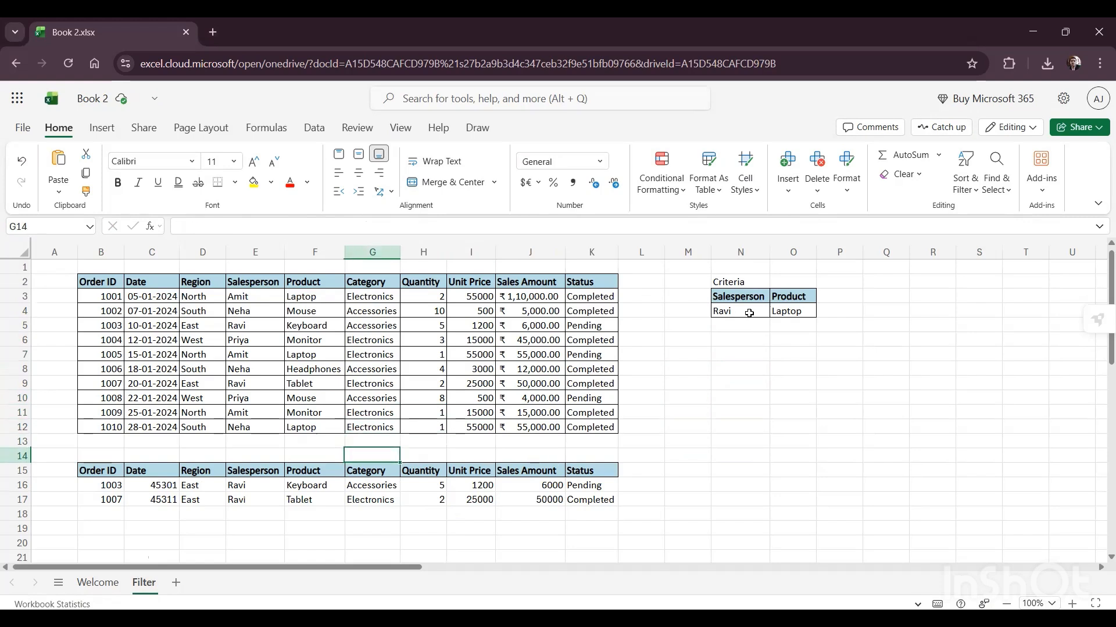
key("Right")
key("Right")
key("Right")
key("Right")
key("Right")
key("Right")
key("Up")
key("Up")
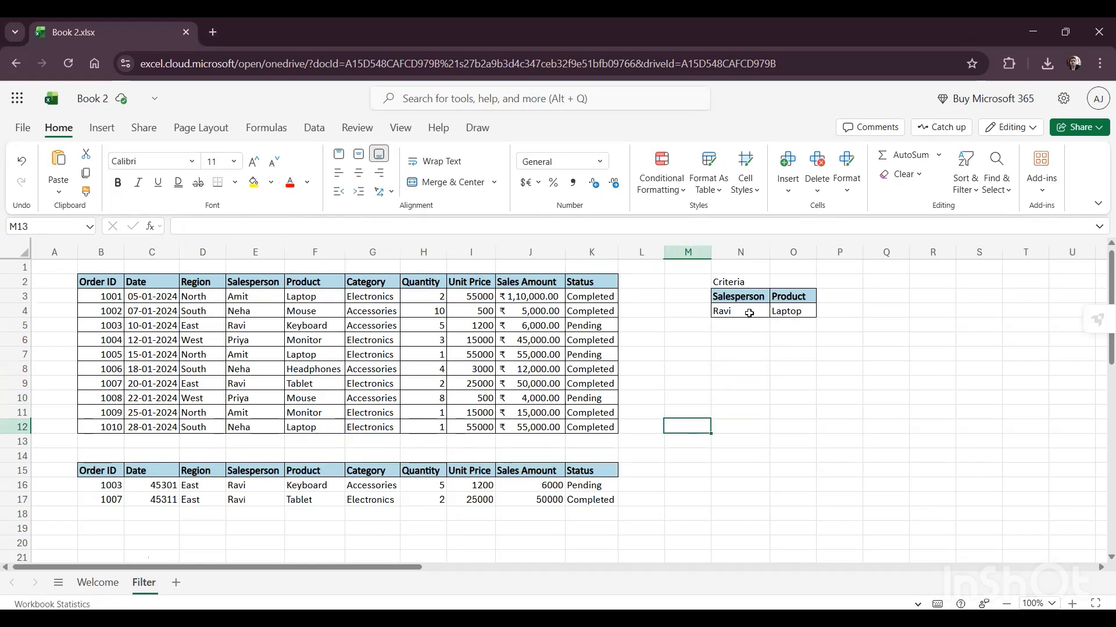
key("Right")
key("Up")
key("Up")
key("Down")
key("Down")
key("Down")
key("Down")
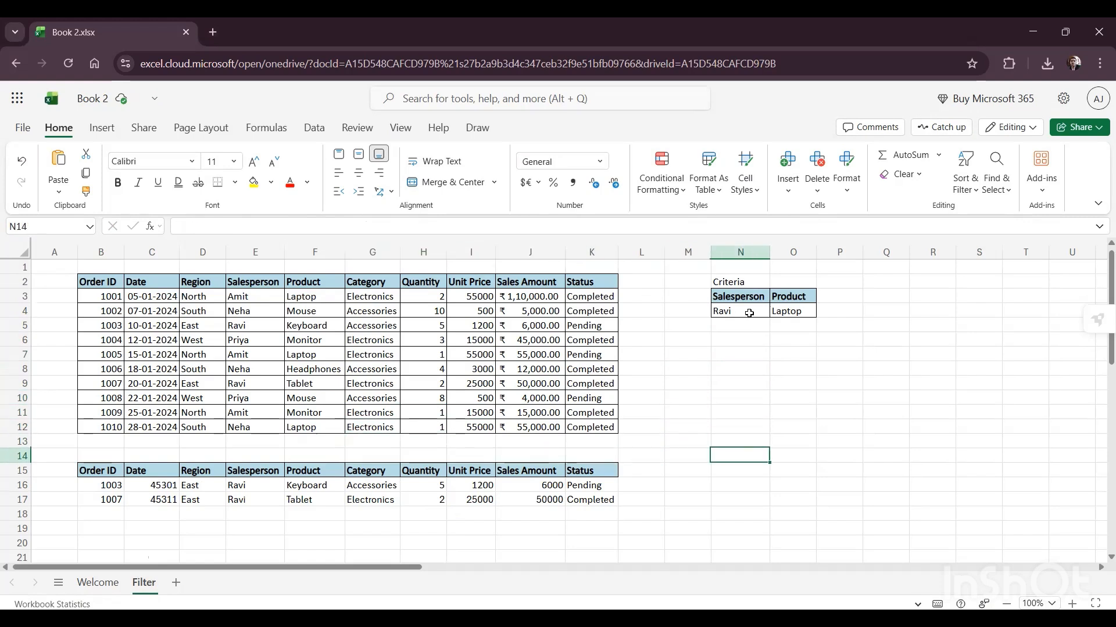
Step: Clear the existing filtered results from B16:K17
key("Down")
key("Down")
key("Left")
key("Left")
key("Left")
key("Left")
key("Left")
key("Left")
key("Left")
key("Left")
key("Left")
key("Left")
key("Left")
key("Left")
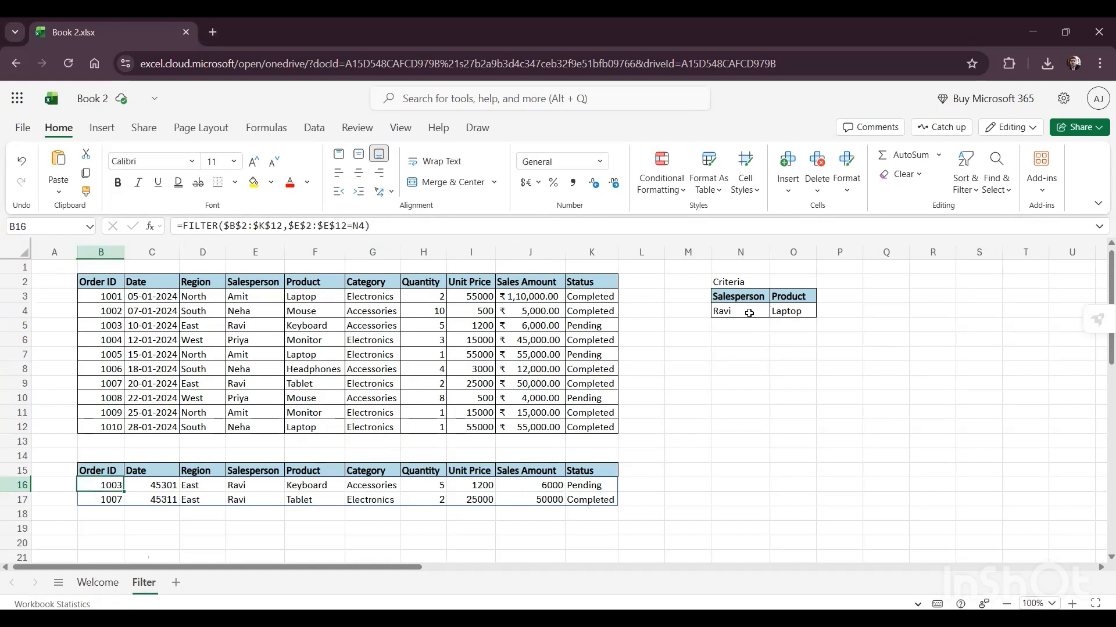
key("ctrl+shift+Right")
key("shift+Down")
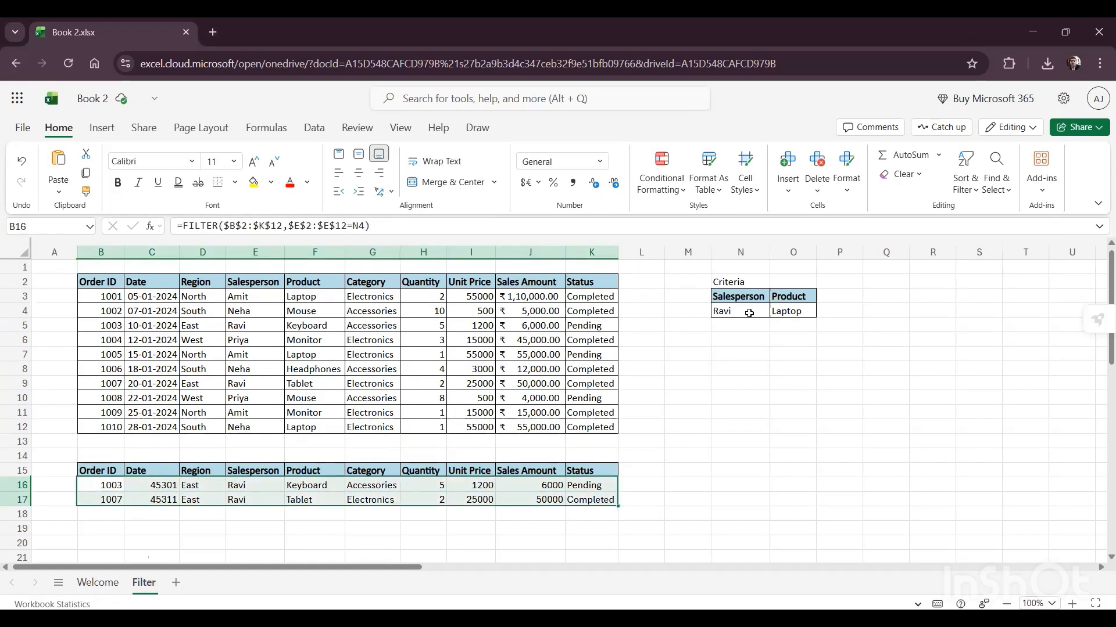
key("Delete")
key("Down")
key("Up")
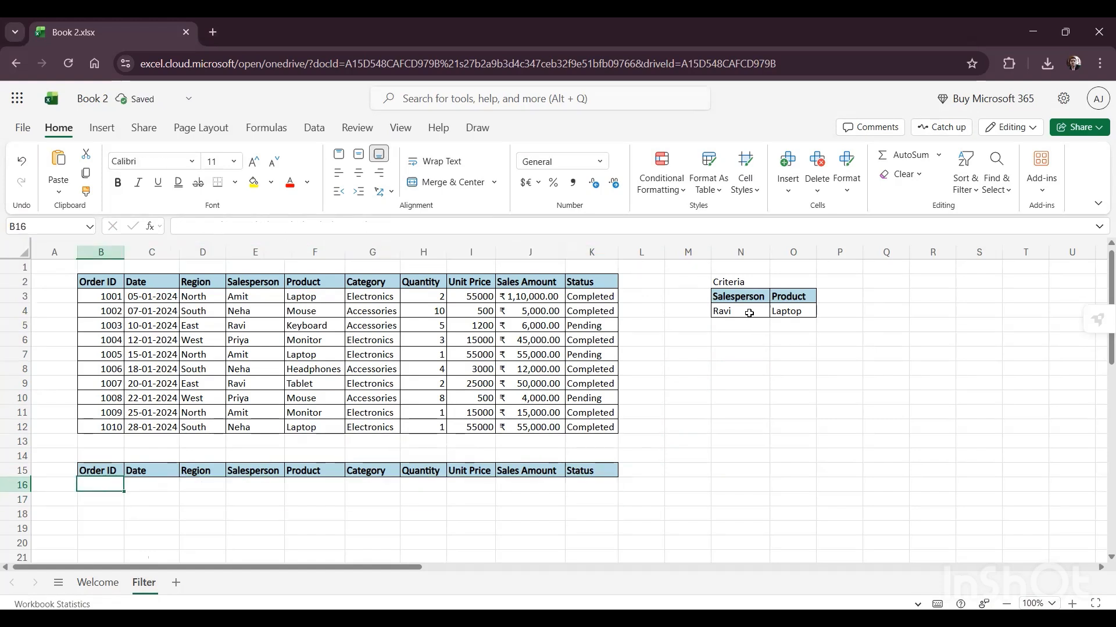
Step: Begin a FILTER formula in B16 with the sales table B2:K12 as the array
type("=fi")
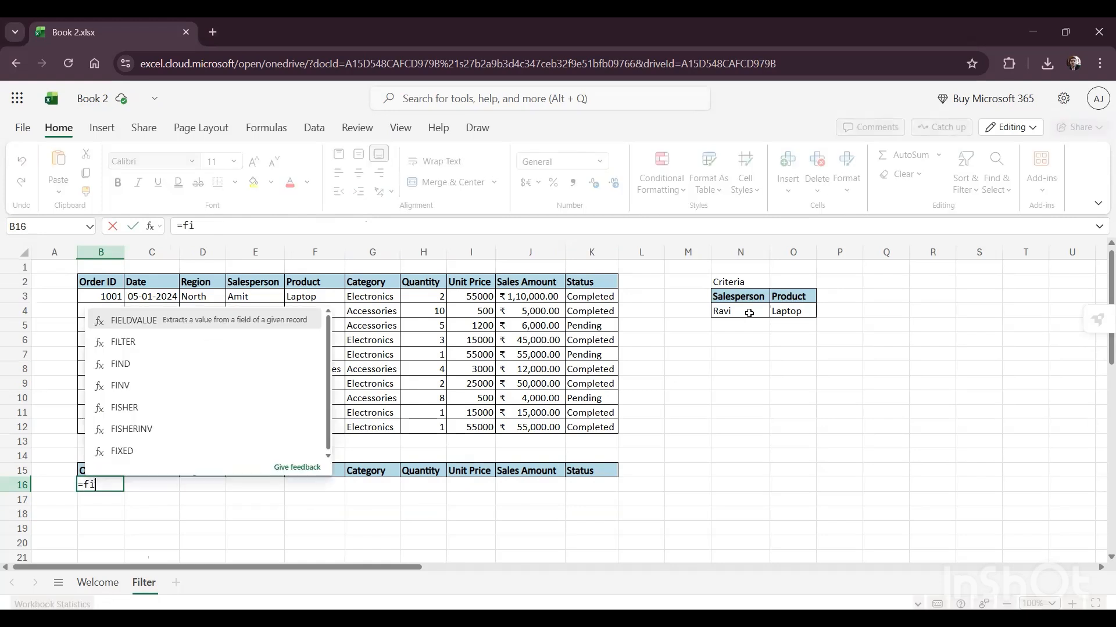
type("lter ")
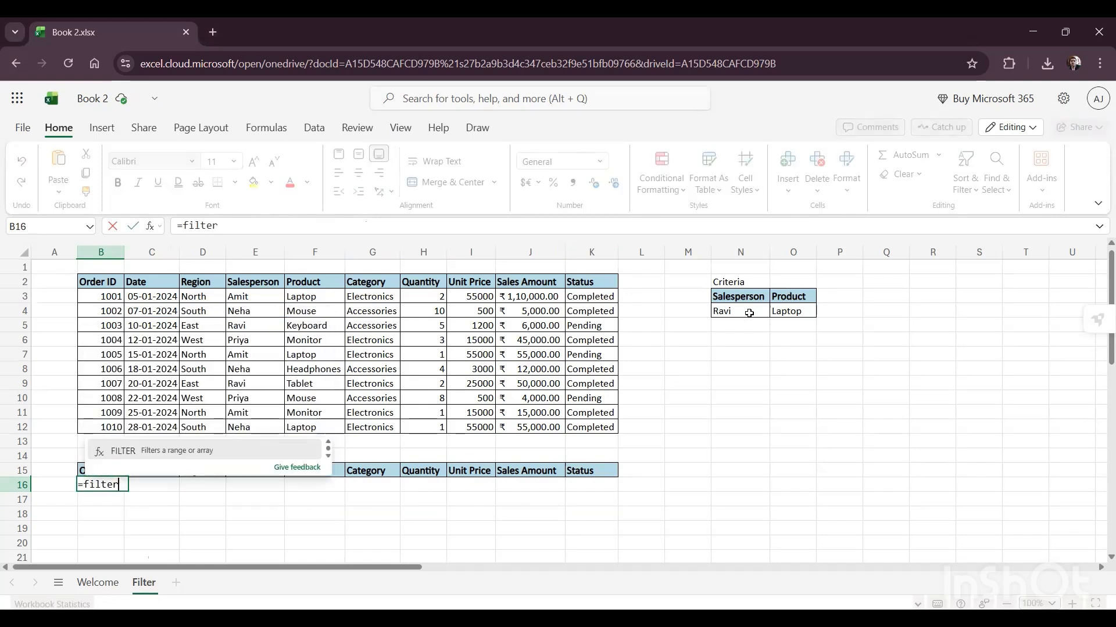
type("(")
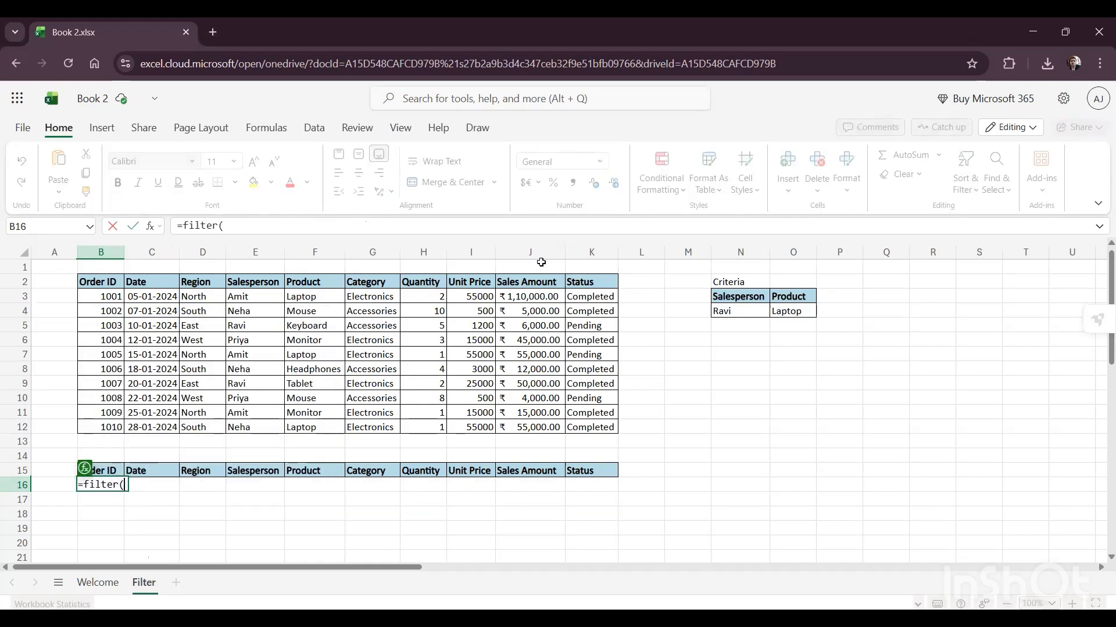
left_click(92, 285)
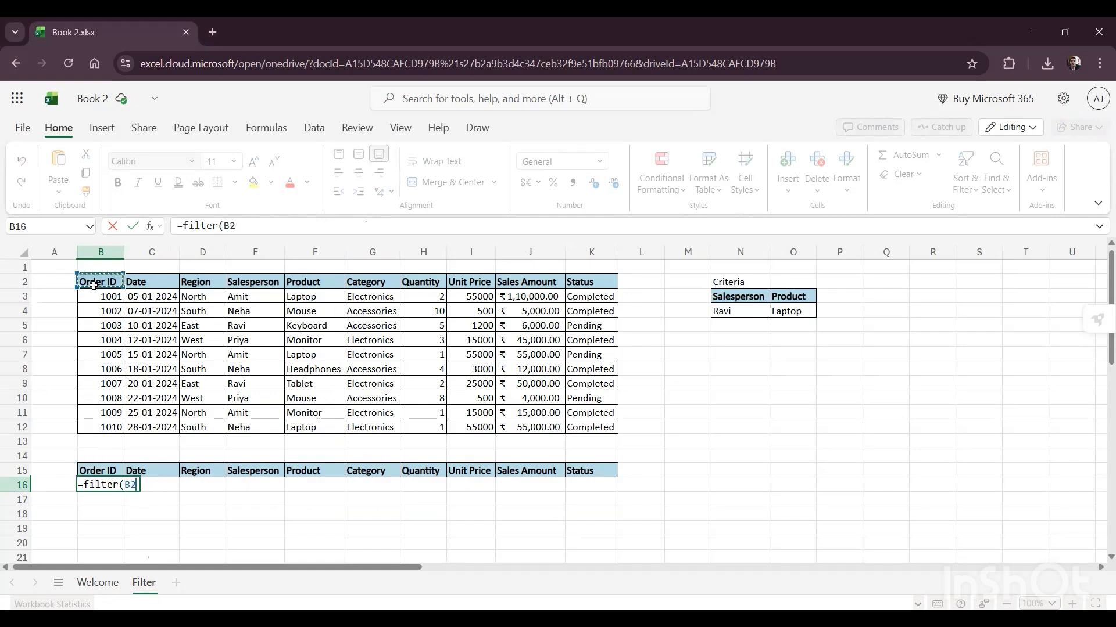
key("ctrl+shift+Right")
key("ctrl+shift+Down")
type(",")
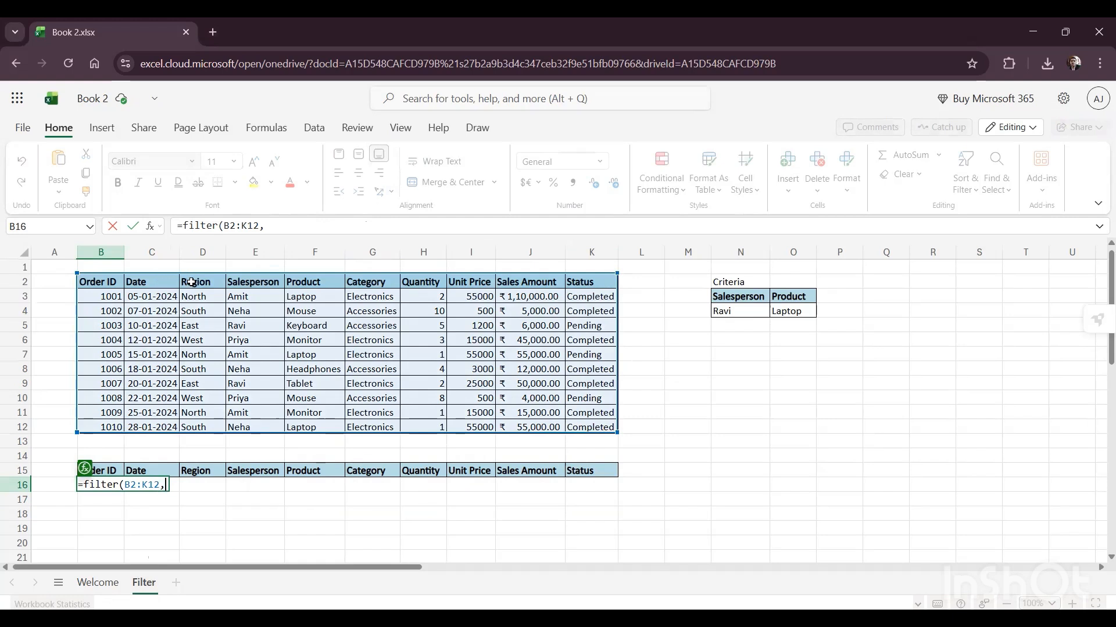
Step: Add the bracketed salesperson condition (E2:E12=N4) to the FILTER formula
type("(")
left_click(235, 279)
key("ctrl+shift+Down")
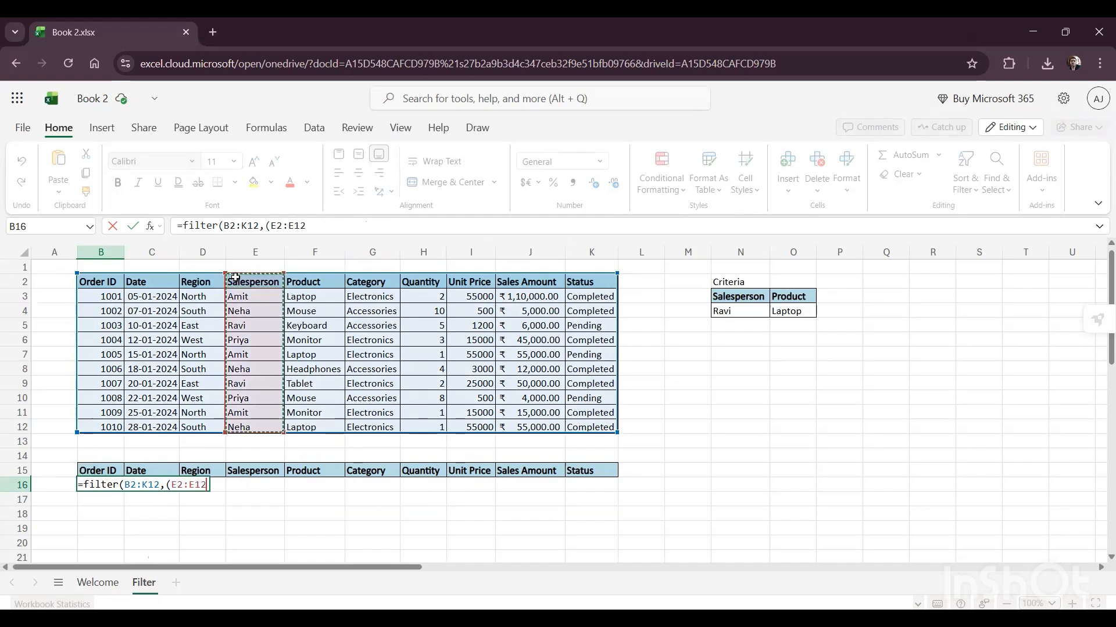
type("=")
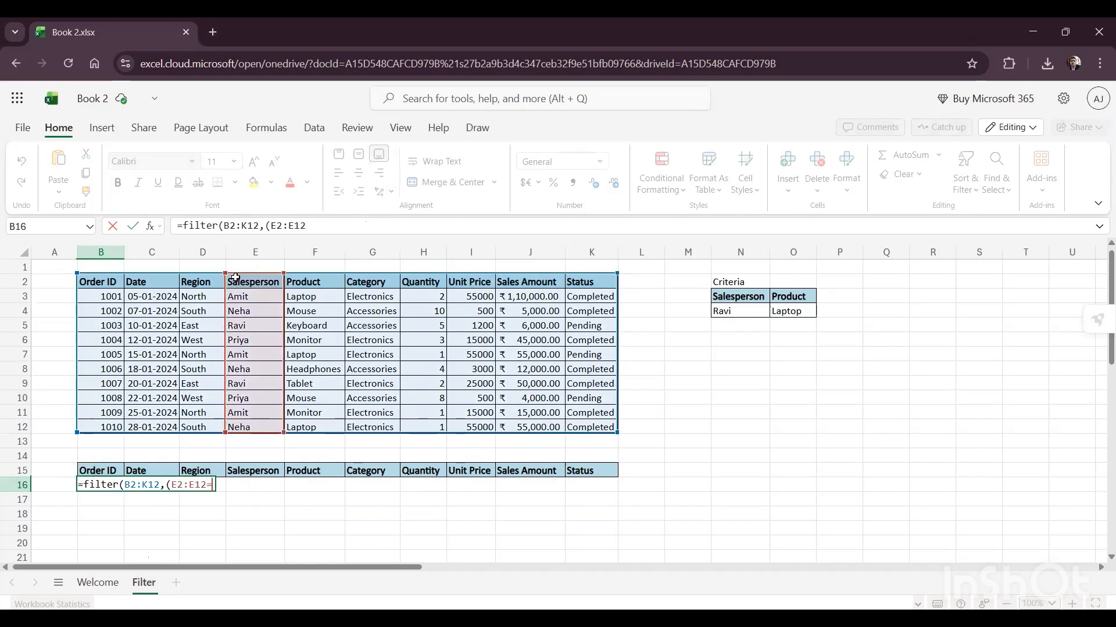
left_click(724, 309)
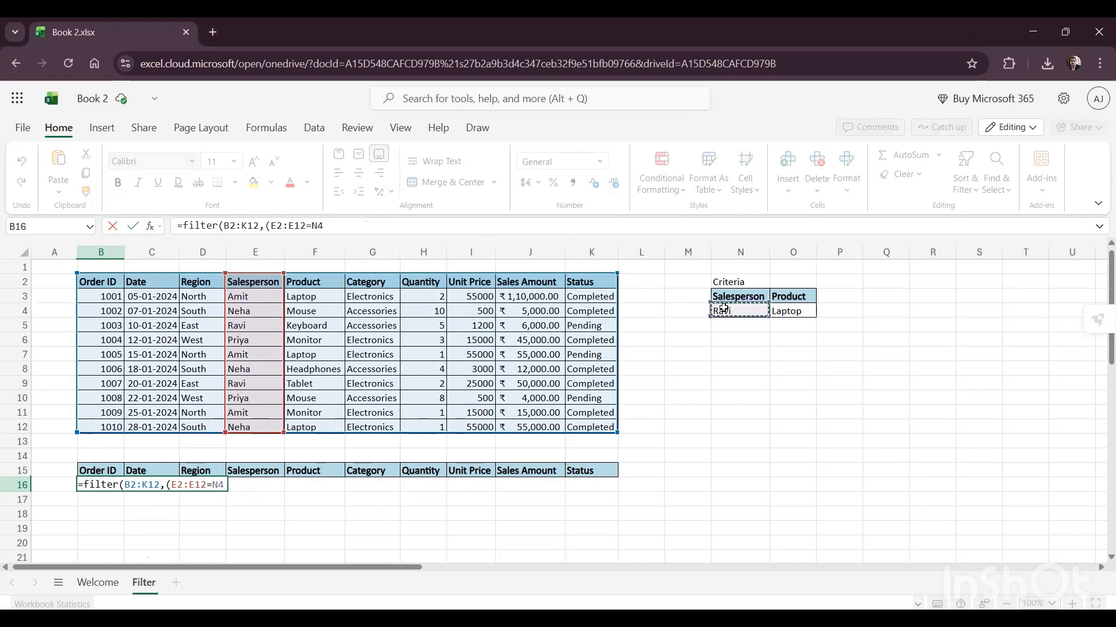
type(")")
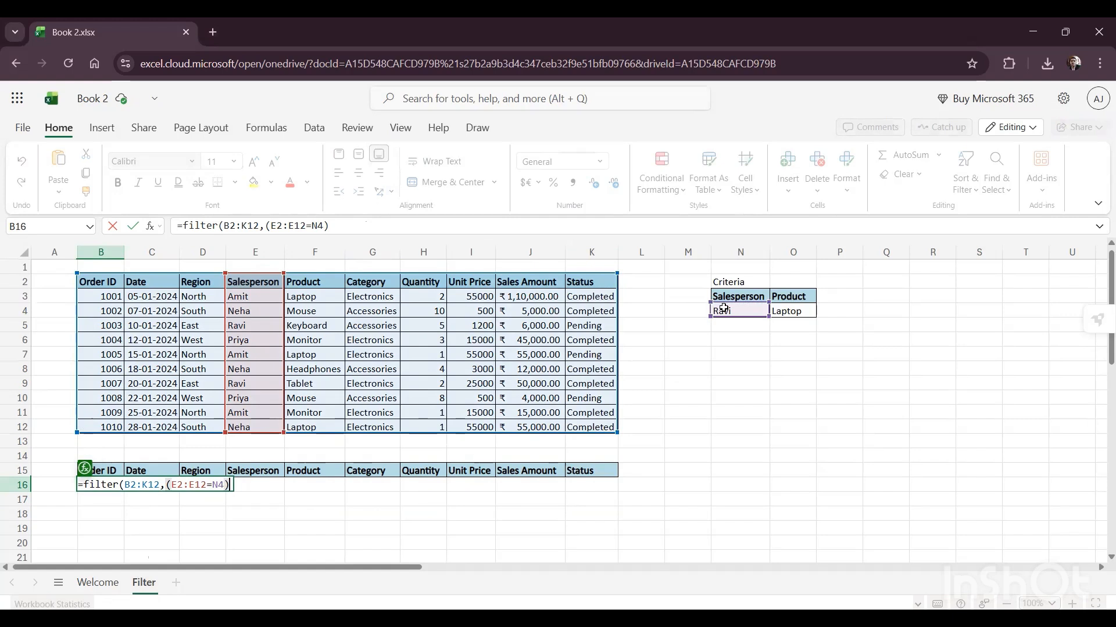
type("*(")
Step: Multiply the salesperson condition by the product condition (F2:F12=O4), then close and enter the FILTER formula
left_click(317, 282)
key("ctrl+shift+Down")
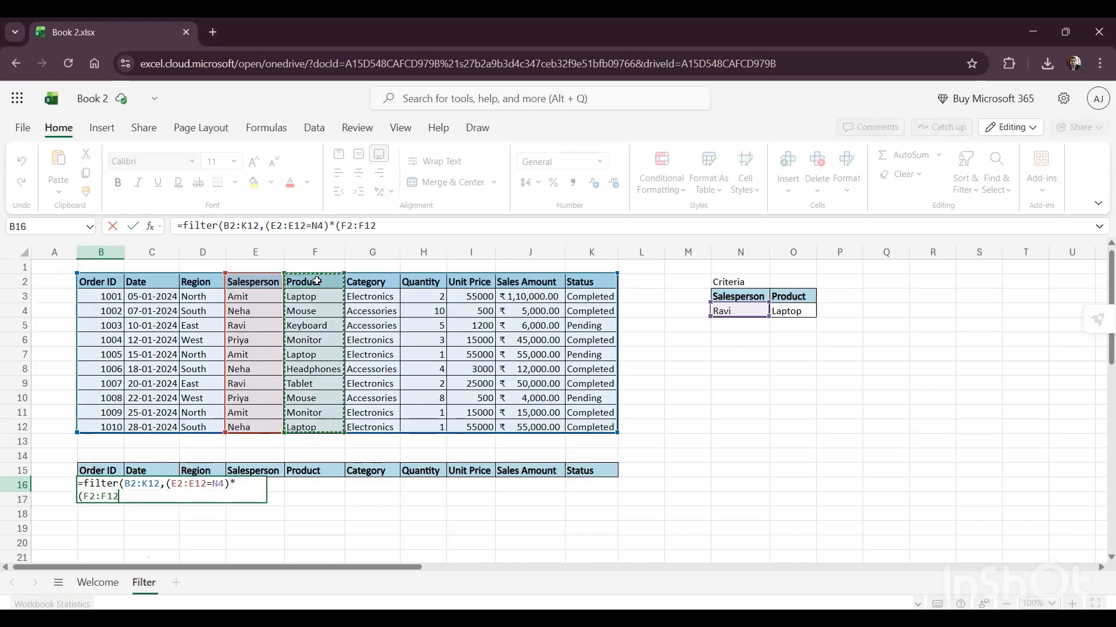
type("=")
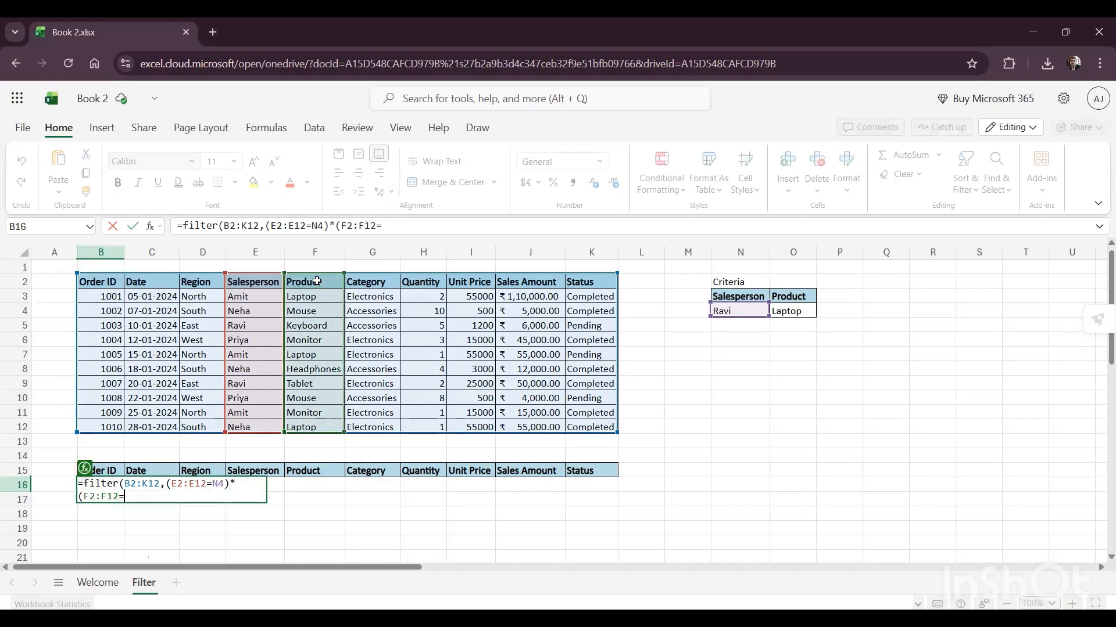
left_click(802, 313)
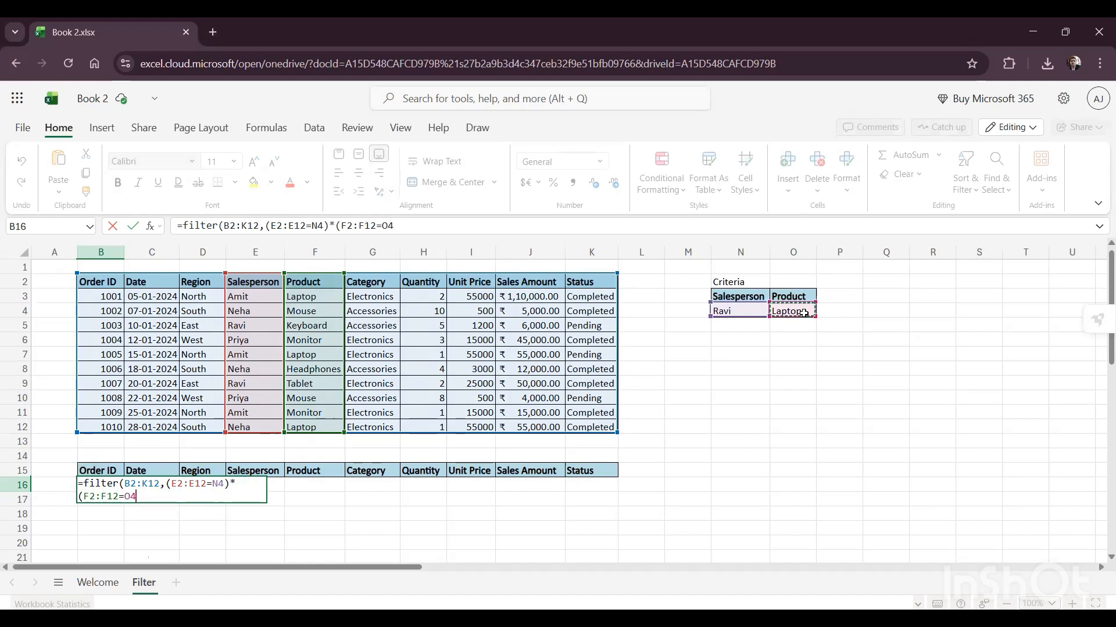
type(")")
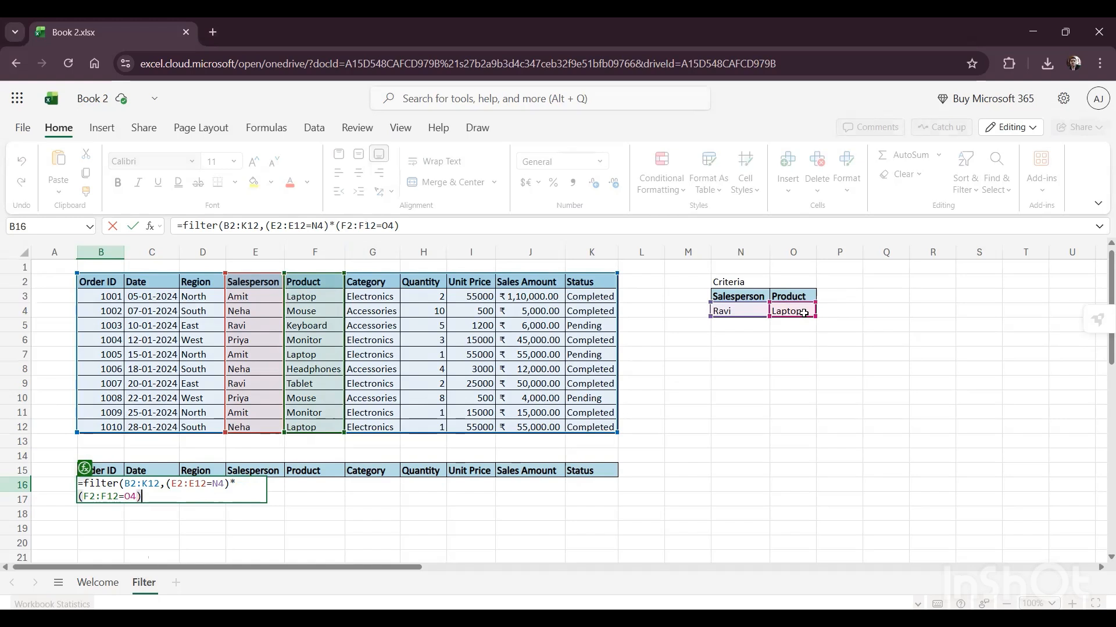
type(")")
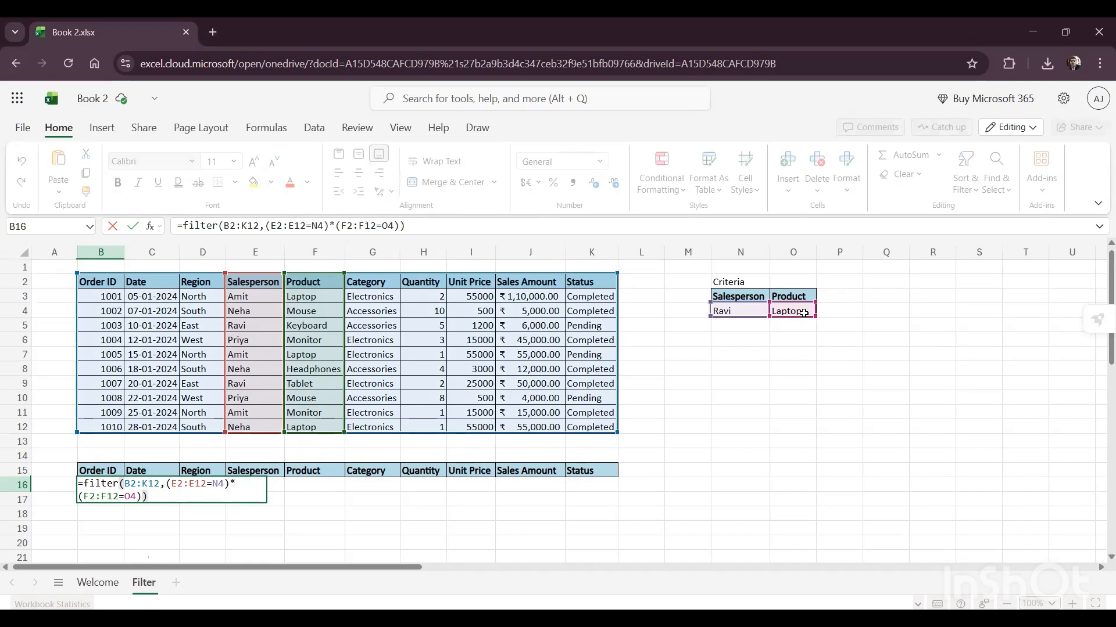
key("Return")
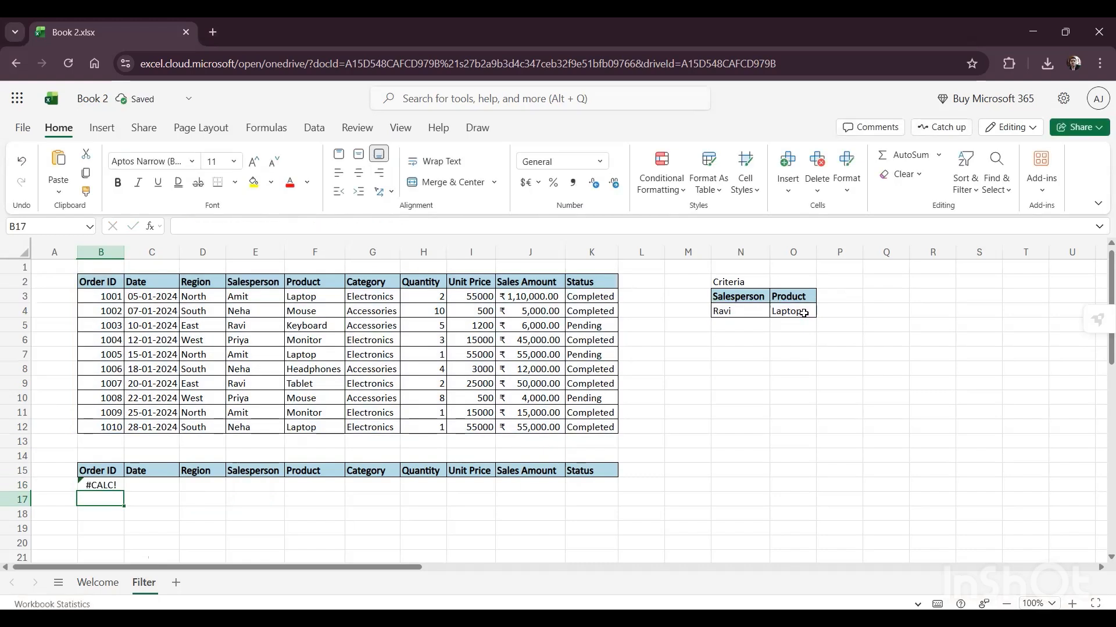
Step: Examine the source sales records for rows matching both the salesperson and product criteria
key("Up")
key("Up")
key("Up")
key("Up")
key("Up")
key("Up")
key("Up")
key("Right")
key("Right")
key("Right")
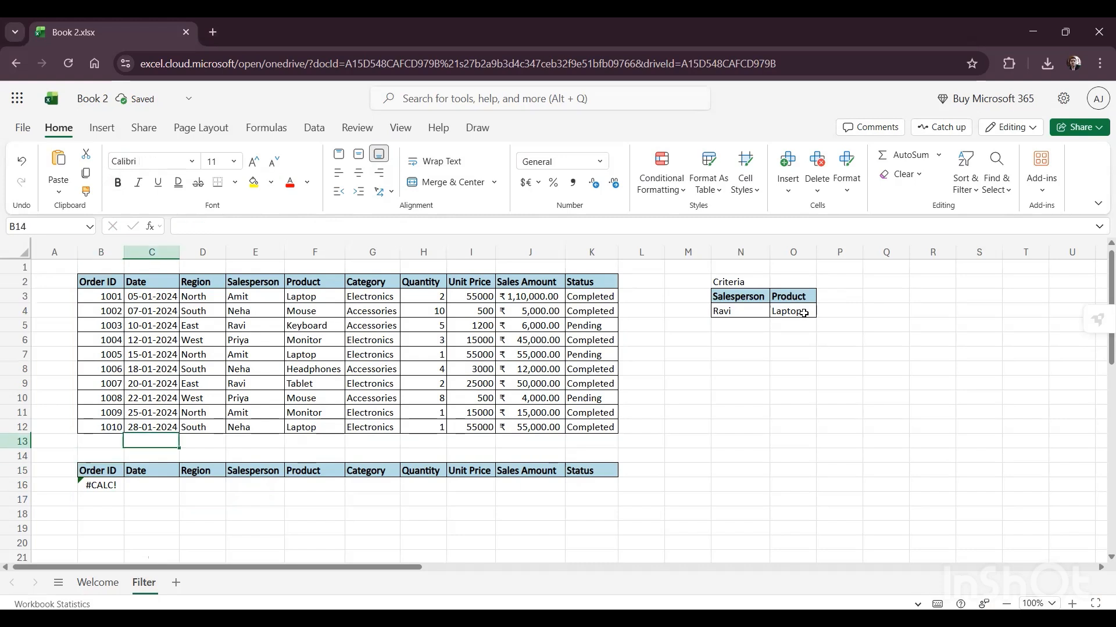
key("Up")
key("Down")
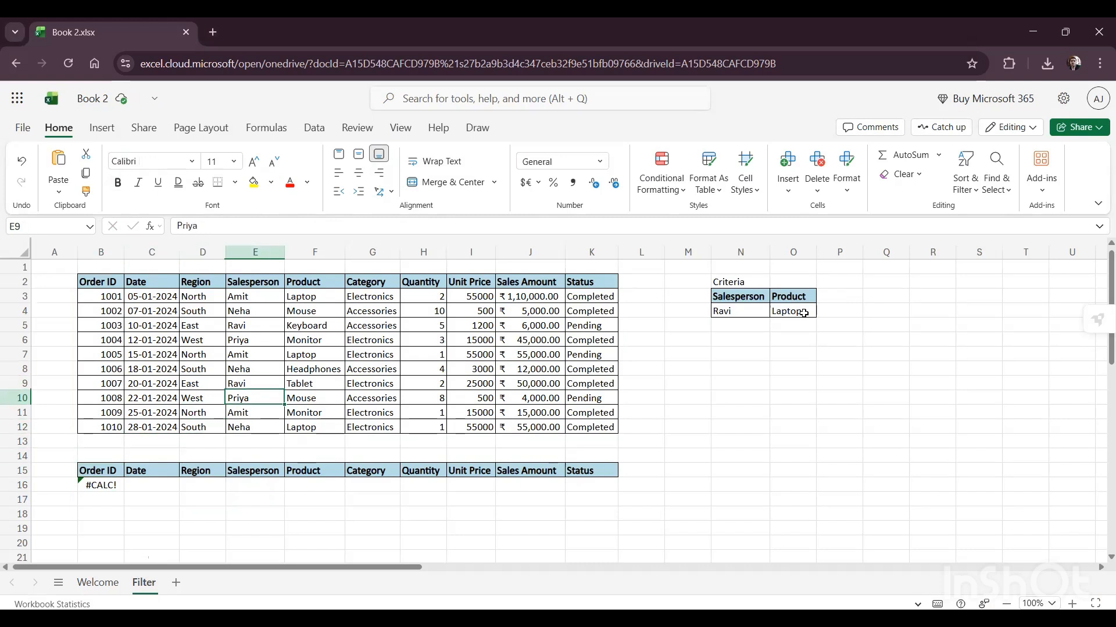
Step: Add "NO DATA" as the if-empty argument of the FILTER formula in B16
key("Down")
key("Down")
key("Down")
key("Down")
key("Left")
key("Down")
key("Down")
key("Left")
key("Left")
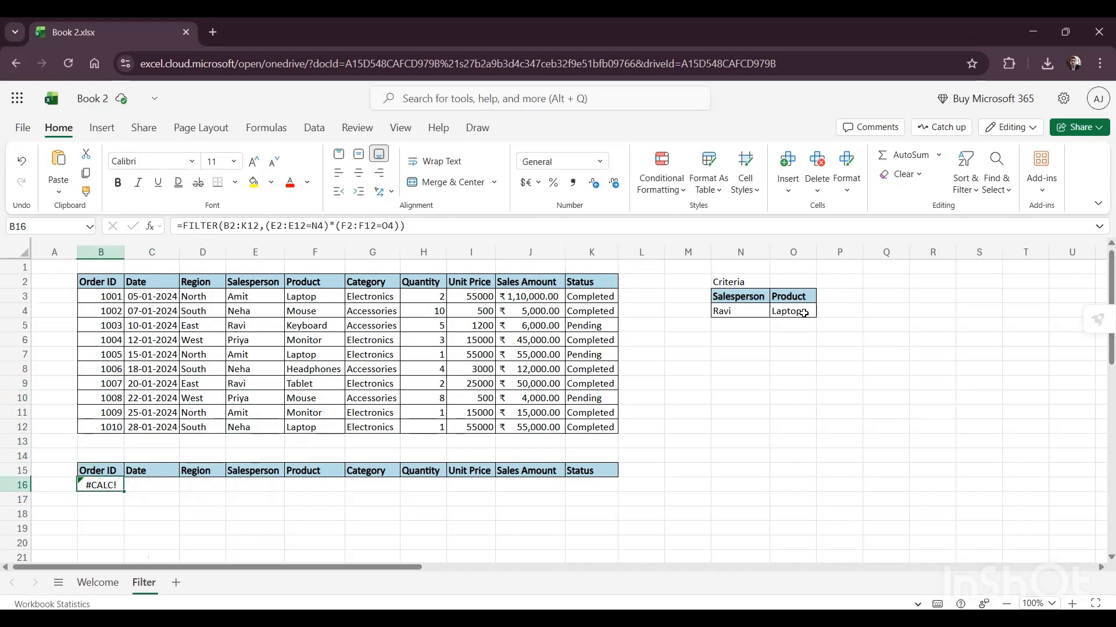
key("F2")
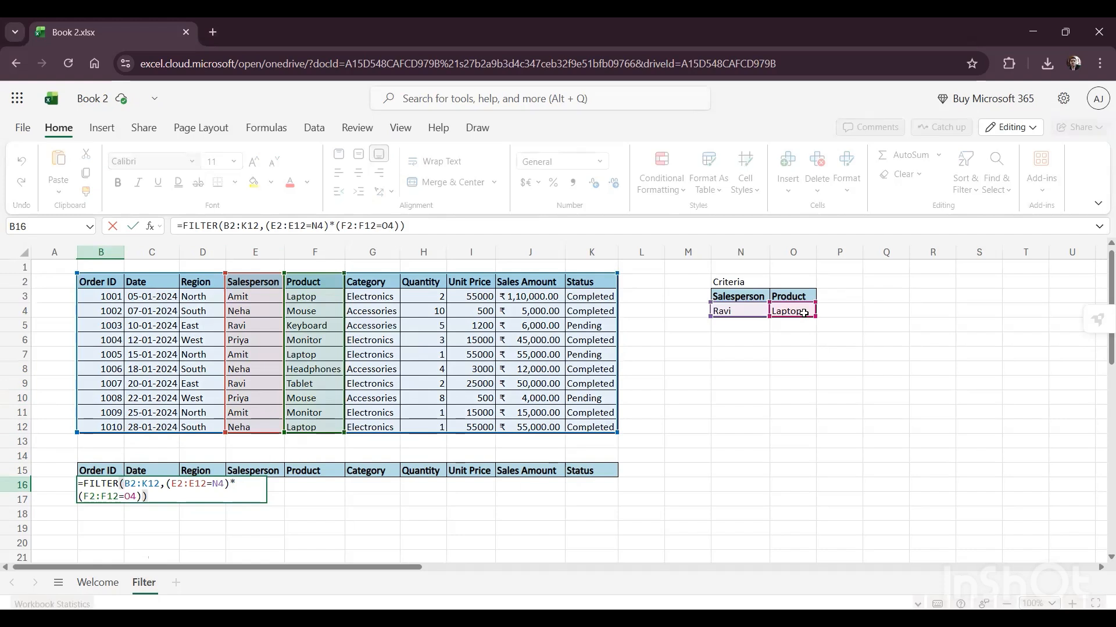
type(",\"")
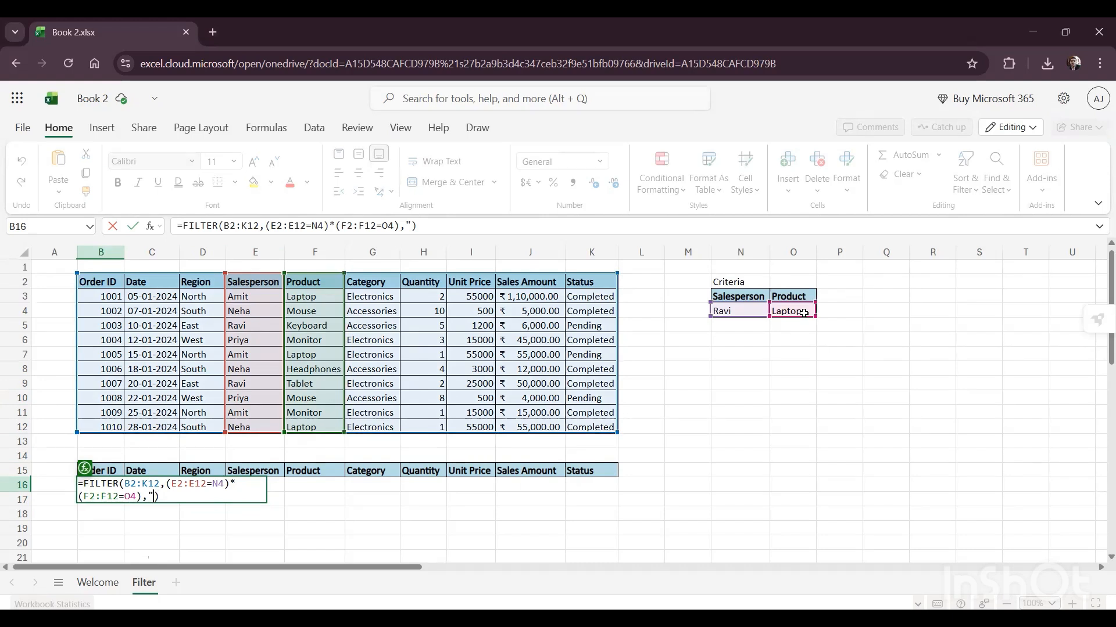
type("NO DATA")
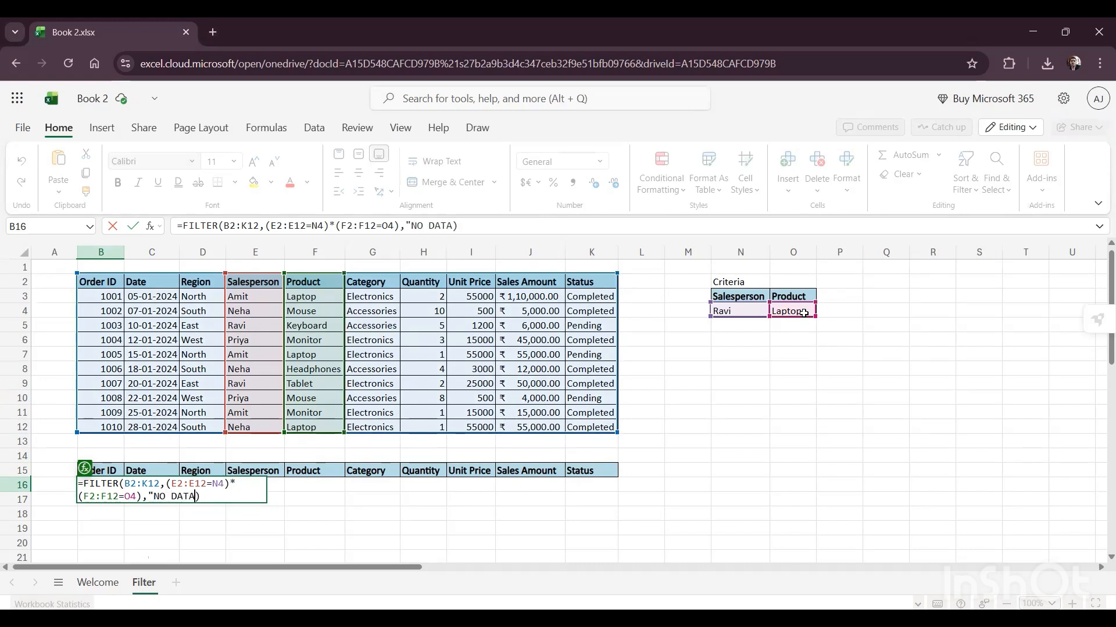
type("\"")
key("Return")
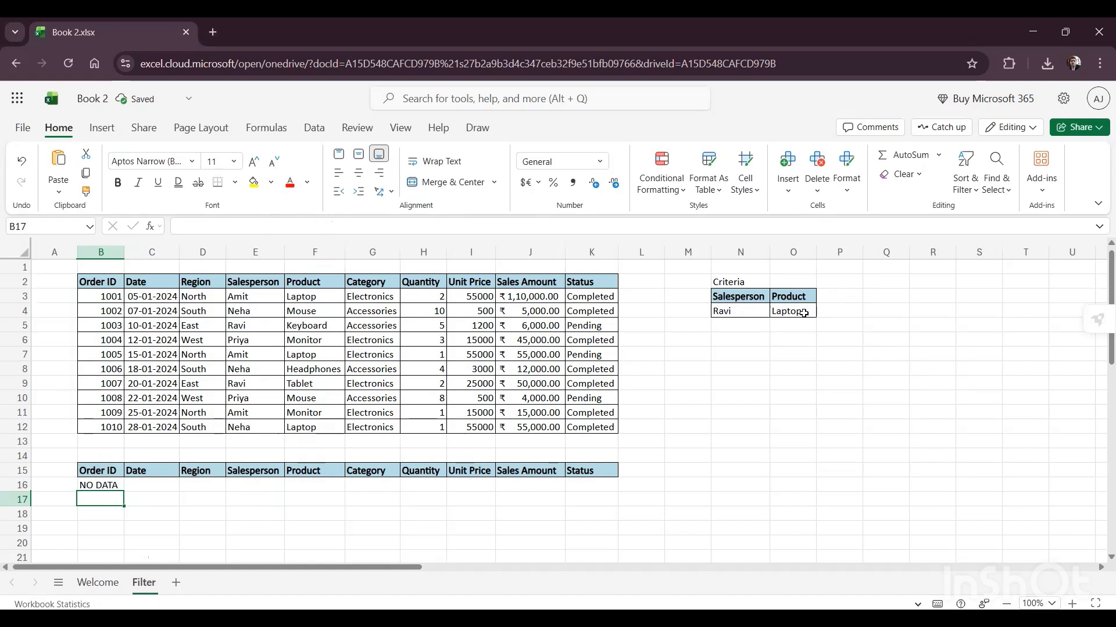
Step: Change the Salesperson criterion in N4 to the name listed in E3
key("Up")
key("Up")
key("Right")
key("Right")
key("Right")
key("Right")
key("Right")
key("Right")
key("Right")
key("Right")
key("Right")
key("Right")
key("Right")
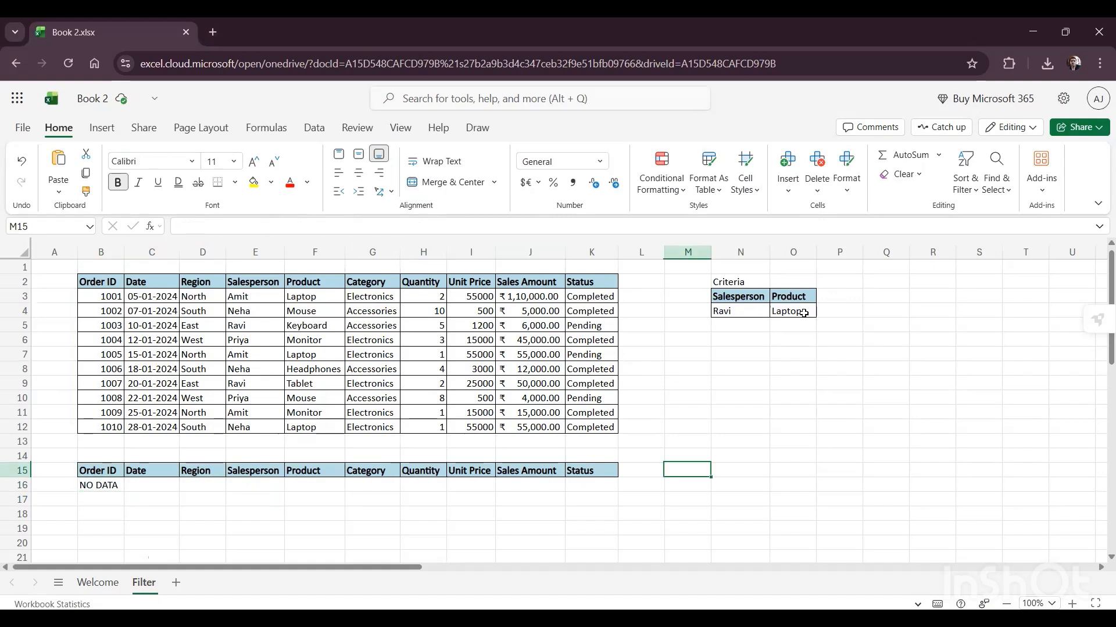
key("Up")
key("Up")
key("Right")
key("Up")
key("Up")
key("Up")
key("Up")
key("Up")
key("Up")
key("Up")
key("Up")
key("Up")
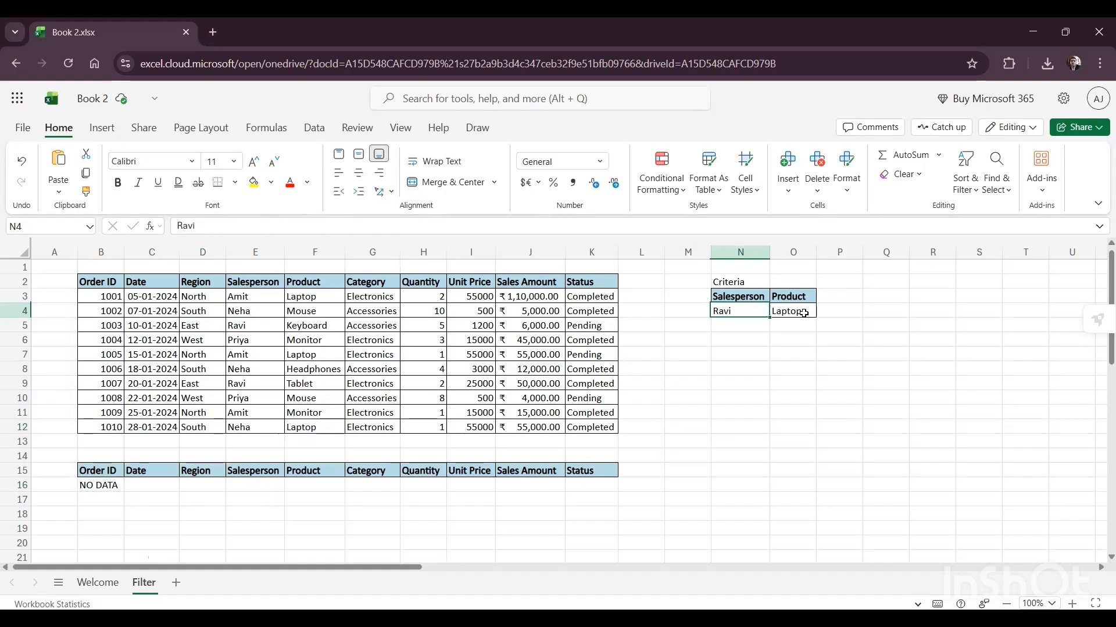
type("Amit")
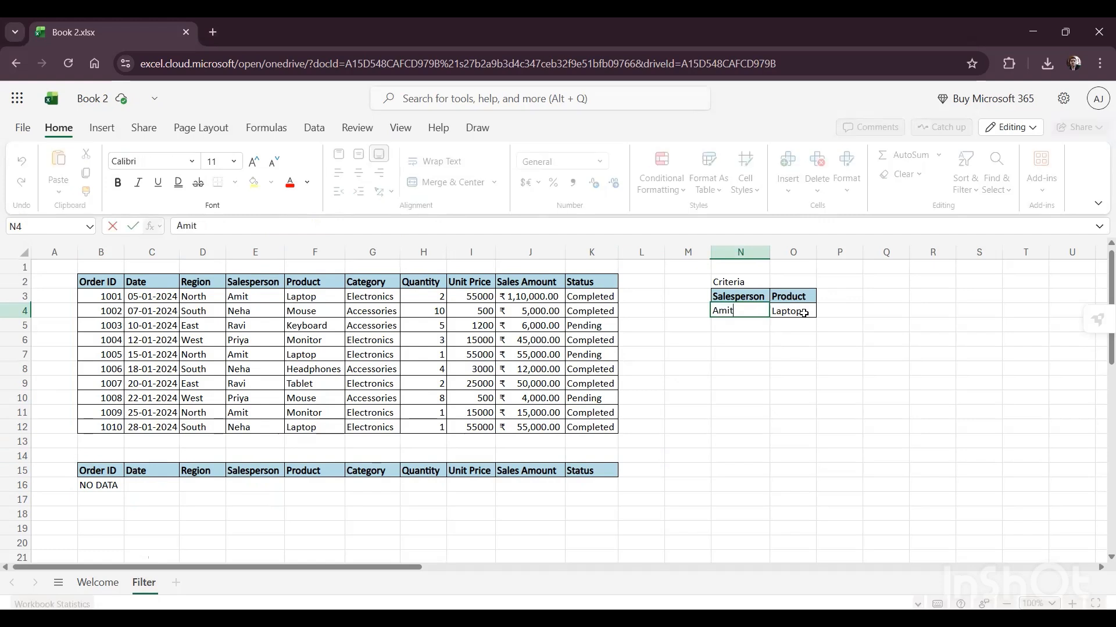
key("Return")
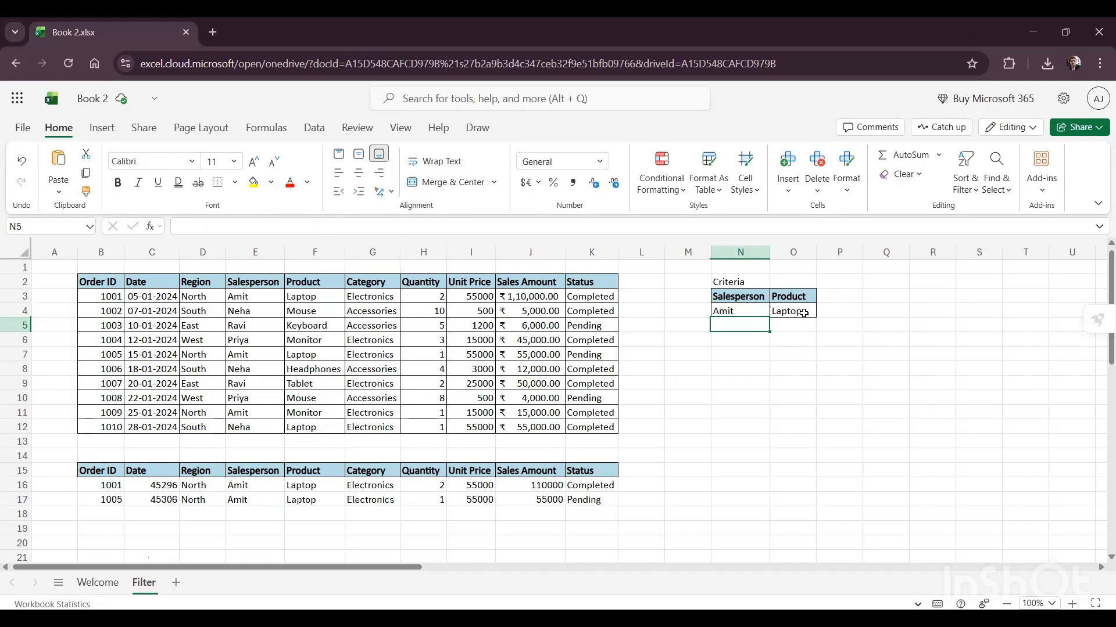
Step: Change the Product criterion in O4 to Monitor
key("Up")
left_click(803, 314)
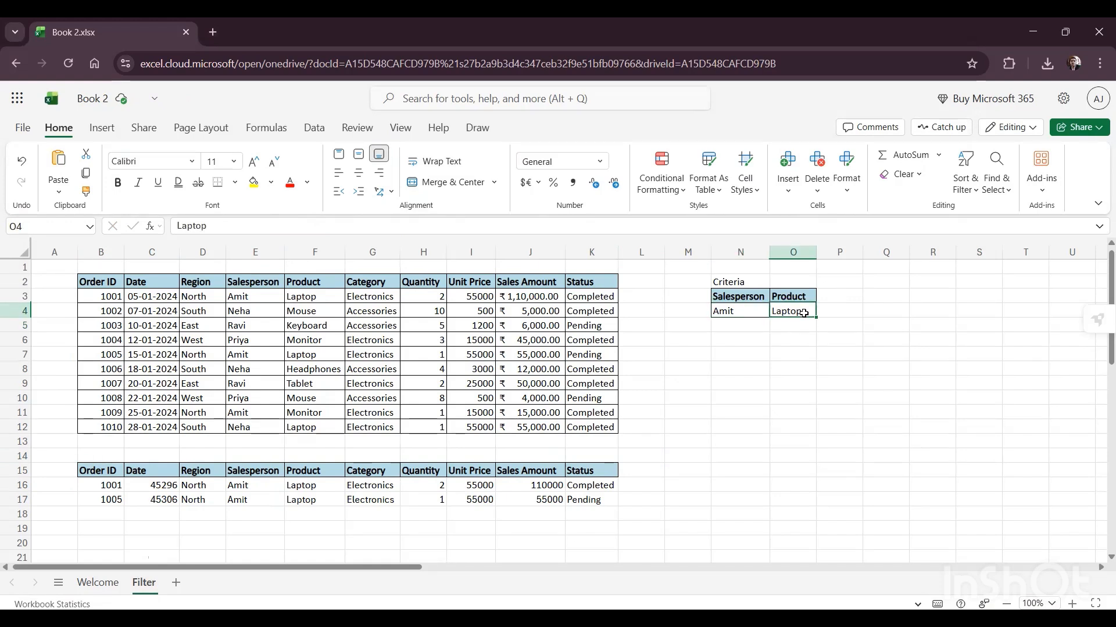
type("Monitor")
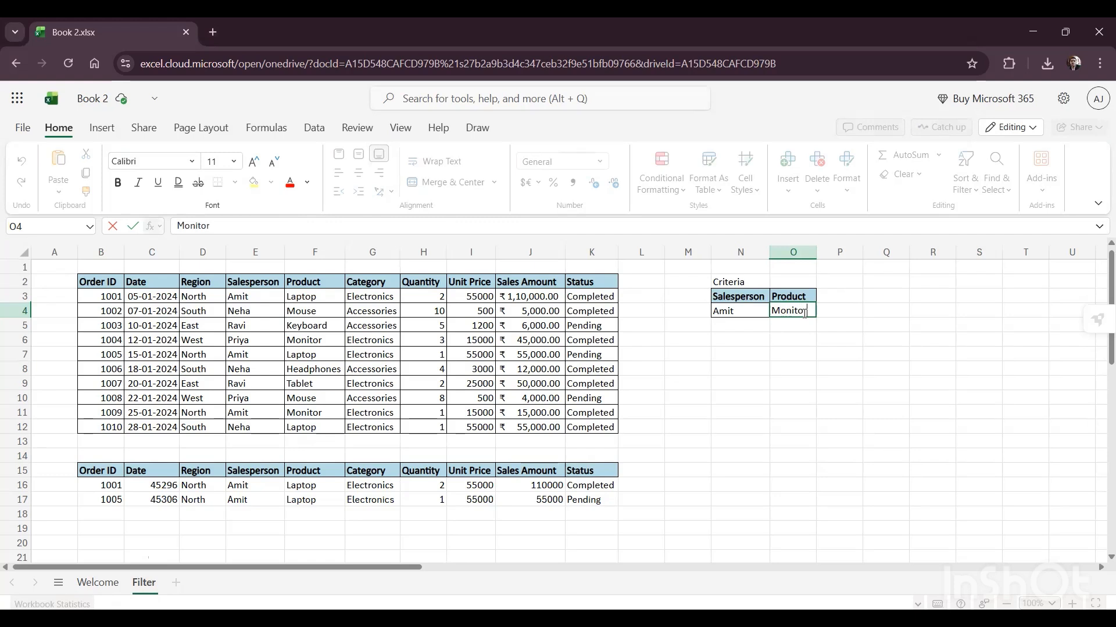
key("Return")
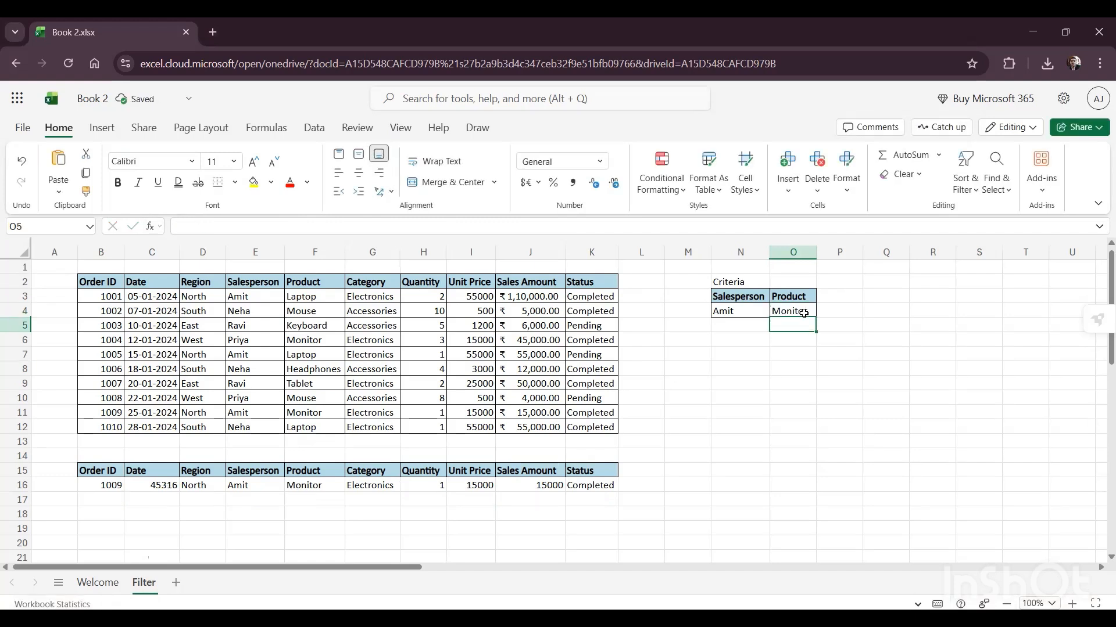
Step: Change the Product criterion in O4 to Headphones
left_click(804, 313)
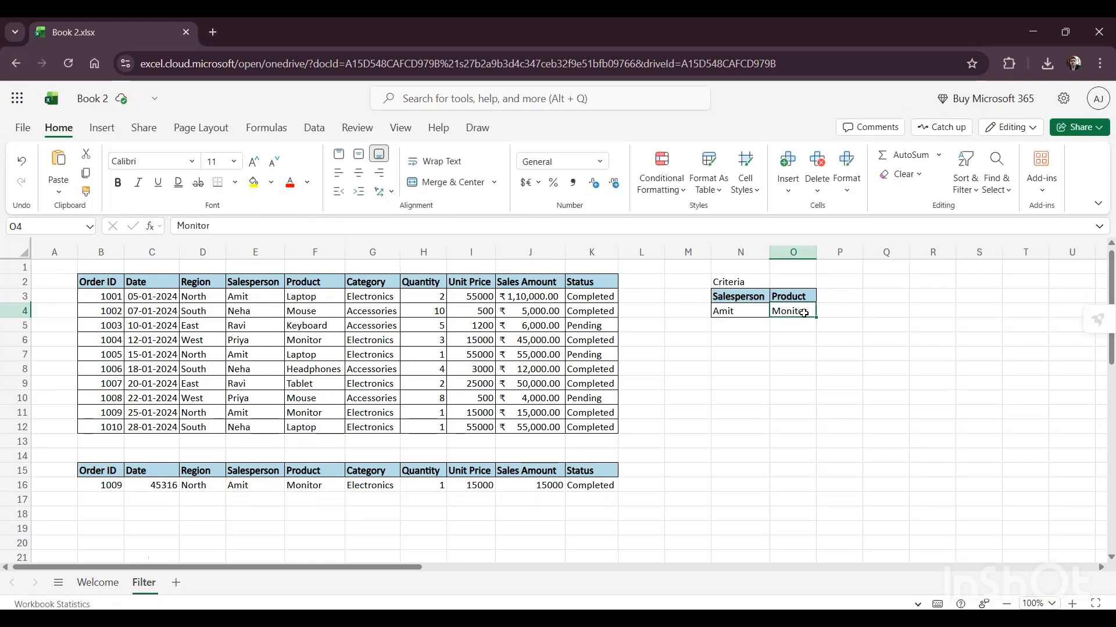
type("Head")
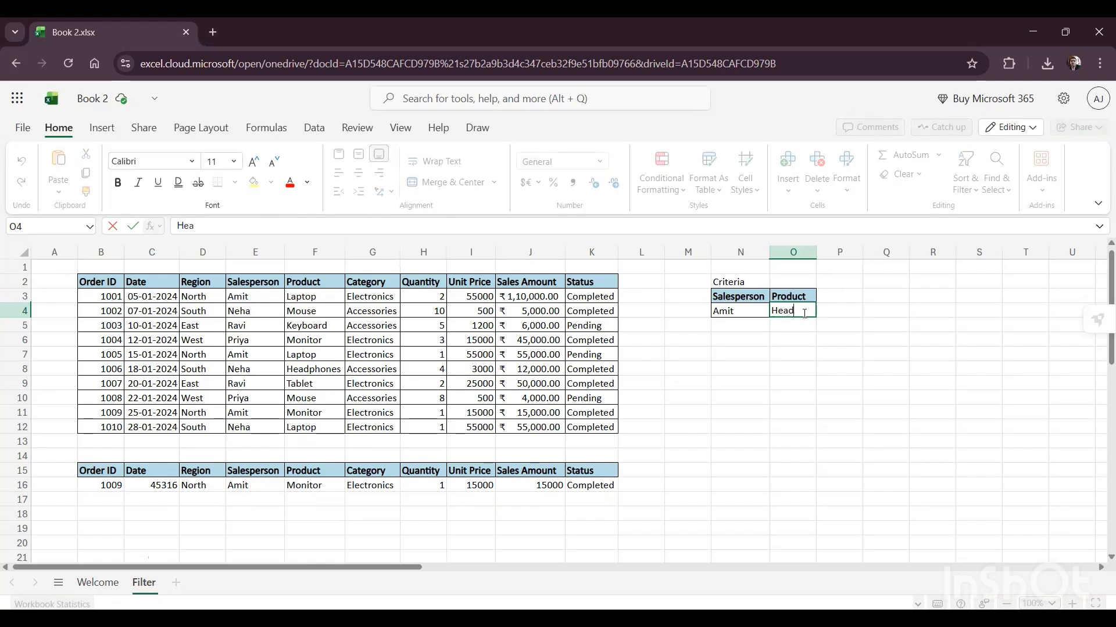
type("phones")
key("Return")
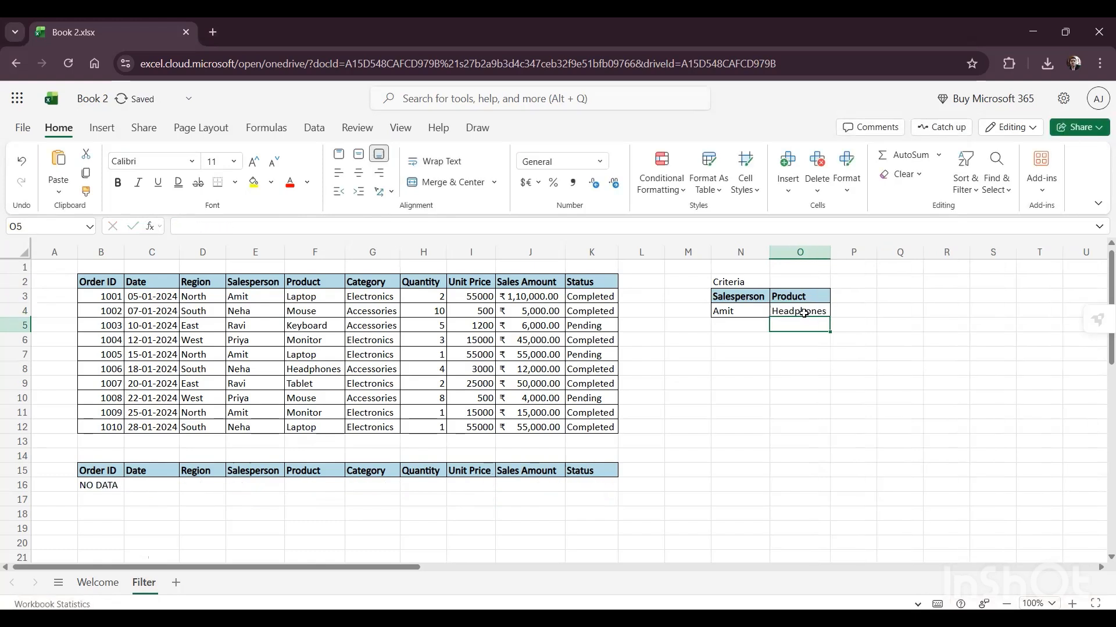